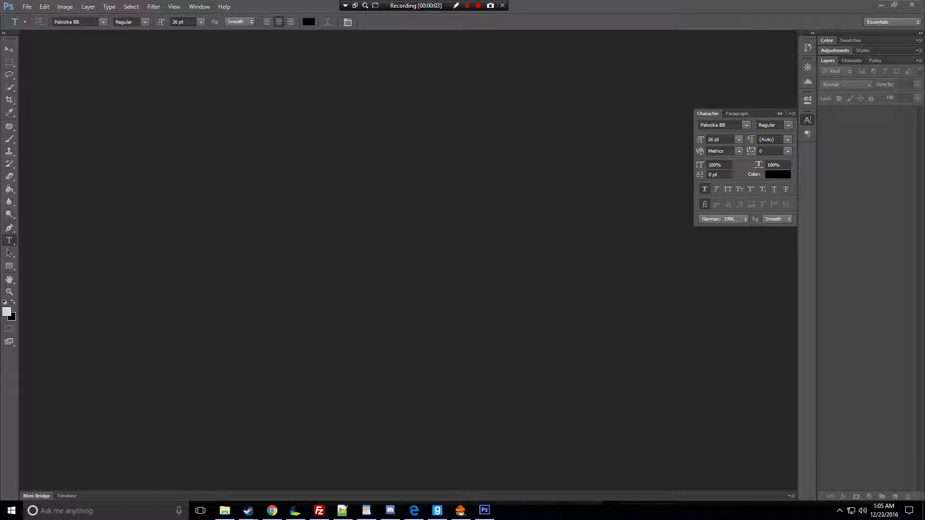
Open the image 01 from the Doll folder in Photoshop
{"action": "left_click", "coordinate": [9, 49]}
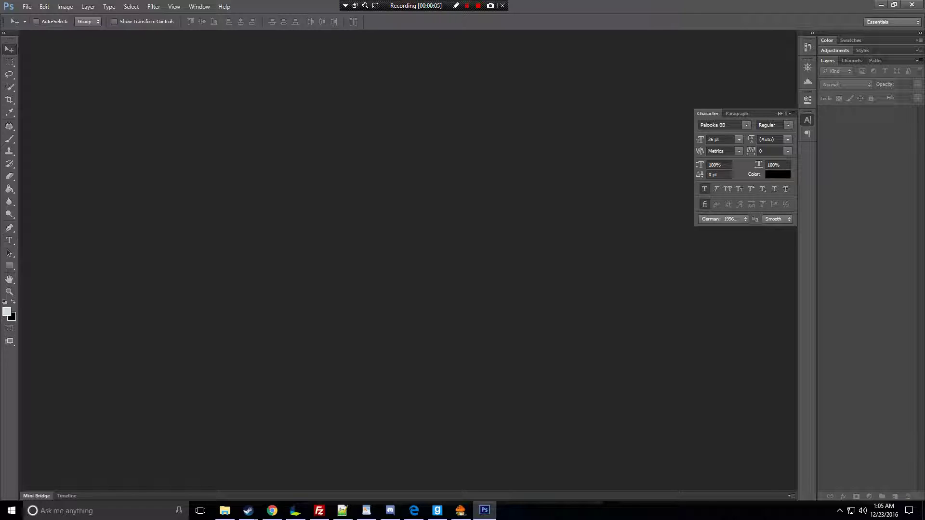
{"action": "key", "text": "alt+Tab"}
{"action": "left_click_drag", "start_coordinate": [489, 26], "coordinate": [614, 46]}
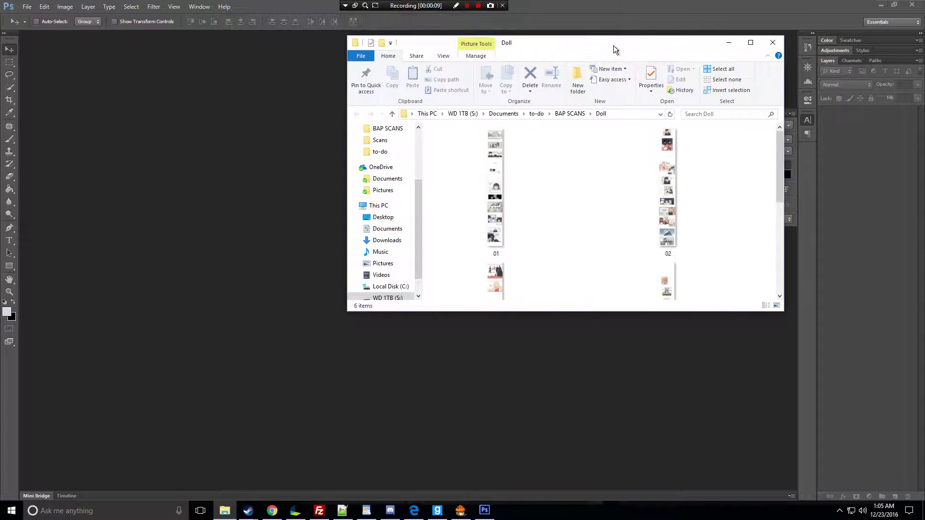
{"action": "left_click", "coordinate": [496, 192]}
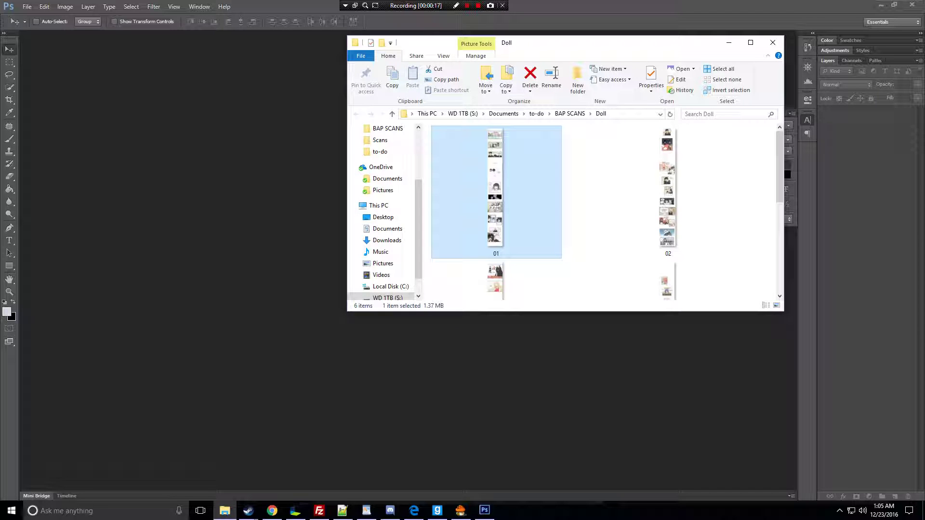
{"action": "left_click", "coordinate": [272, 511]}
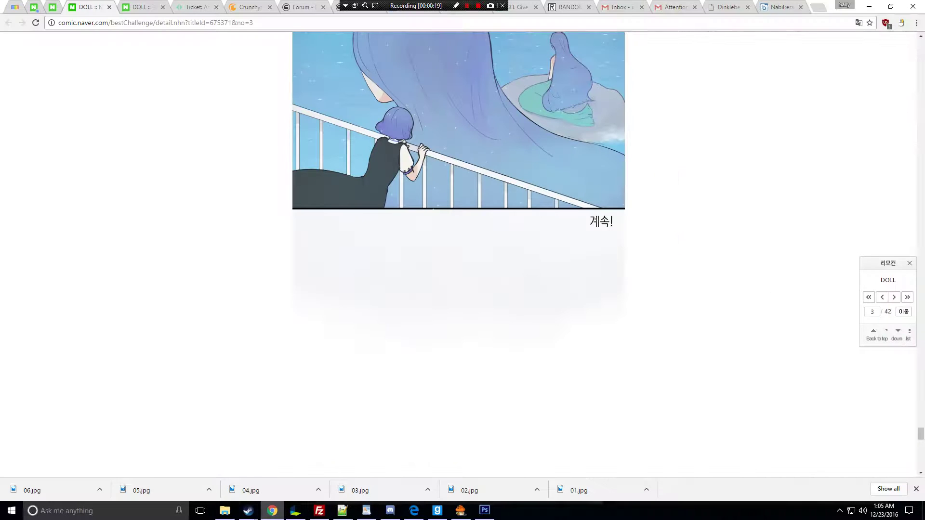
{"action": "left_click", "coordinate": [273, 511]}
{"action": "left_click_drag", "start_coordinate": [495, 186], "coordinate": [231, 181]}
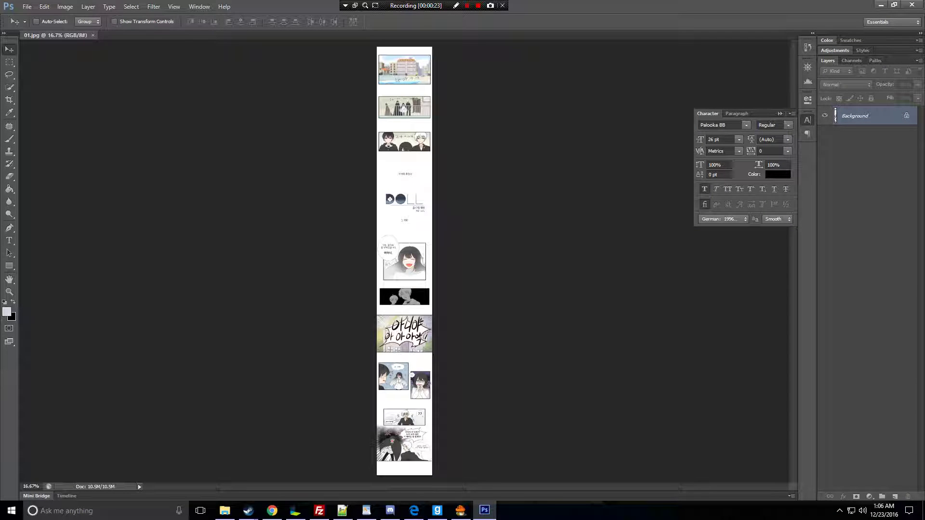
Duplicate the Background layer in the same document, keeping the suggested name
{"action": "key", "text": "z"}
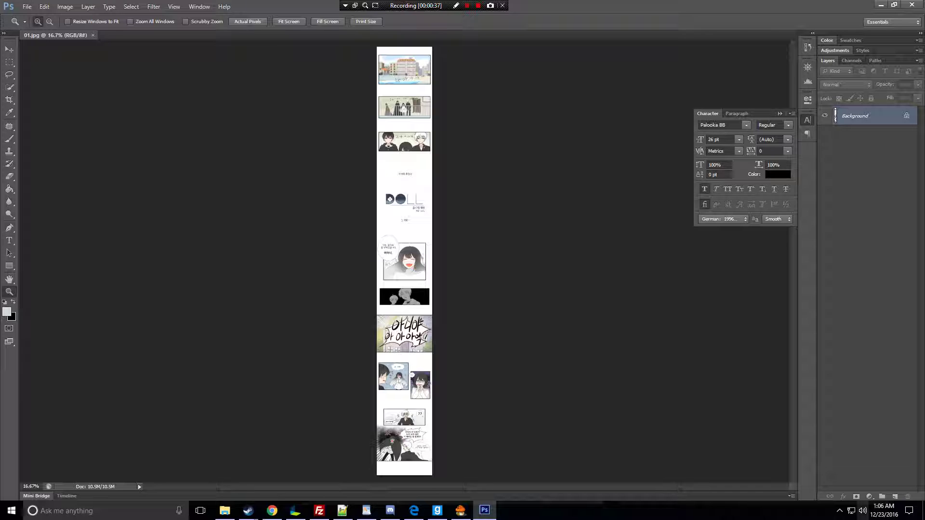
{"action": "right_click", "coordinate": [855, 119]}
{"action": "left_click", "coordinate": [856, 142]}
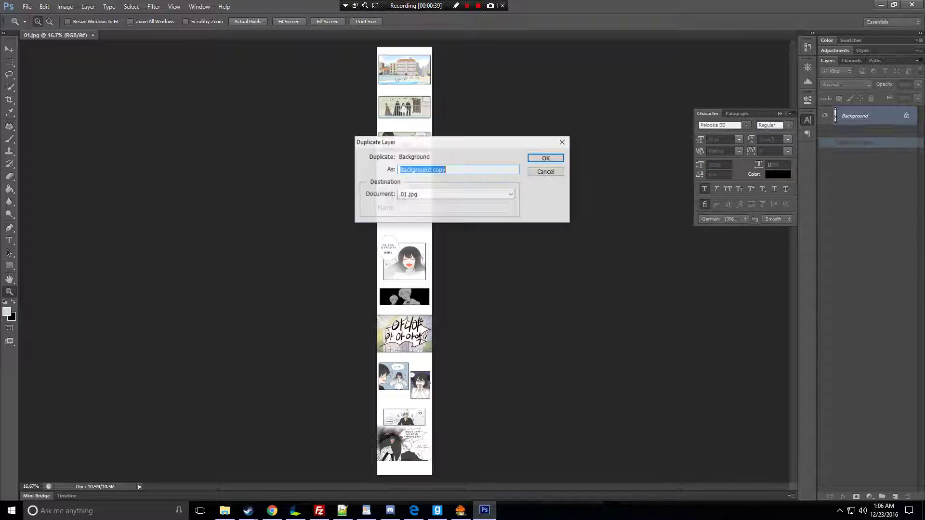
{"action": "left_click", "coordinate": [546, 157]}
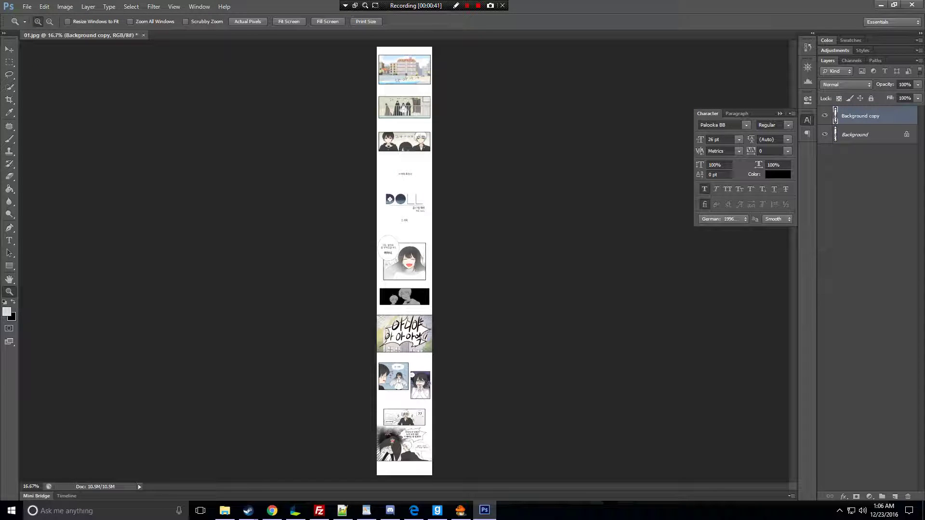
{"action": "left_click", "coordinate": [869, 497]}
{"action": "left_click", "coordinate": [853, 346]}
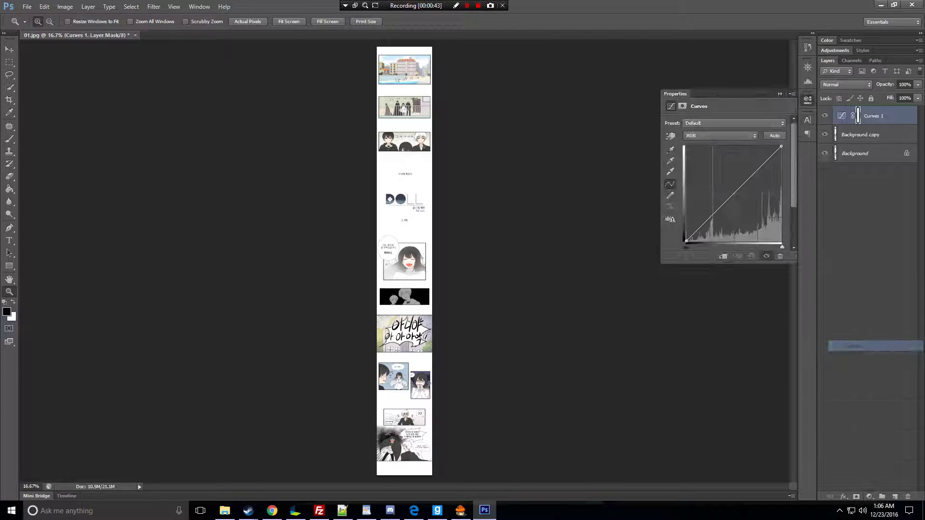
{"action": "left_click_drag", "start_coordinate": [887, 116], "coordinate": [908, 497]}
Add a Levels adjustment layer above the background copy and raise its midtone input level to 9.99
{"action": "left_click", "coordinate": [869, 497]}
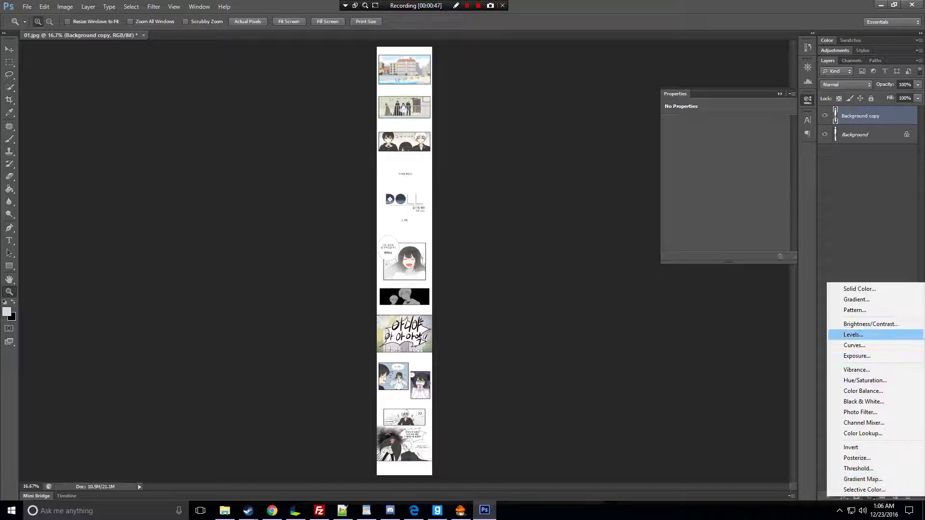
{"action": "left_click", "coordinate": [853, 336]}
{"action": "left_click_drag", "start_coordinate": [374, 45], "coordinate": [483, 89]}
{"action": "key", "text": "v"}
{"action": "left_click_drag", "start_coordinate": [732, 192], "coordinate": [679, 192]}
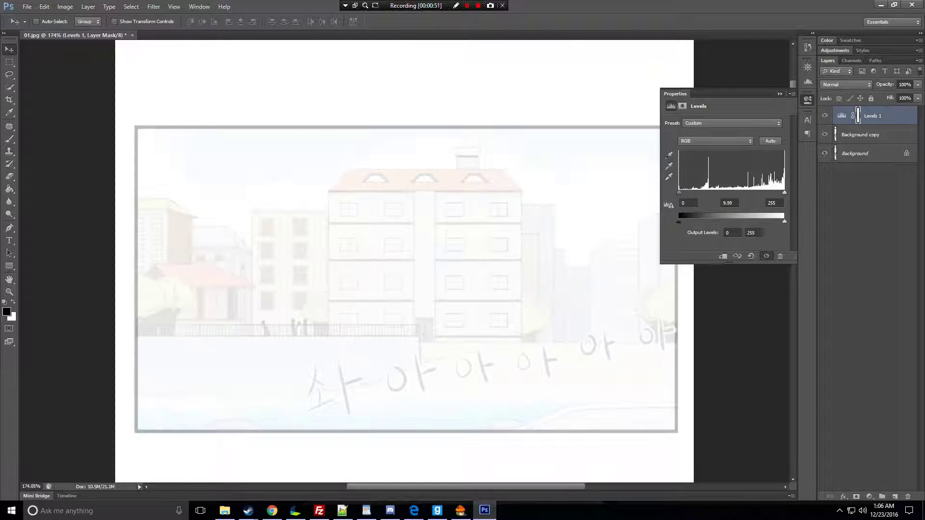
Set the shadow input level of the Levels adjustment to 17
{"action": "left_click", "coordinate": [687, 203]}
{"action": "key", "text": "Up"}
{"action": "key", "text": "Up"}
{"action": "key", "text": "Up"}
{"action": "key", "text": "Up"}
{"action": "key", "text": "Up"}
{"action": "key", "text": "Up"}
{"action": "key", "text": "Up"}
{"action": "key", "text": "Up"}
{"action": "key", "text": "Up"}
{"action": "key", "text": "Up"}
{"action": "key", "text": "Up"}
{"action": "key", "text": "Up"}
{"action": "key", "text": "Up"}
{"action": "key", "text": "Up"}
{"action": "key", "text": "Up"}
{"action": "key", "text": "Up"}
{"action": "key", "text": "Up"}
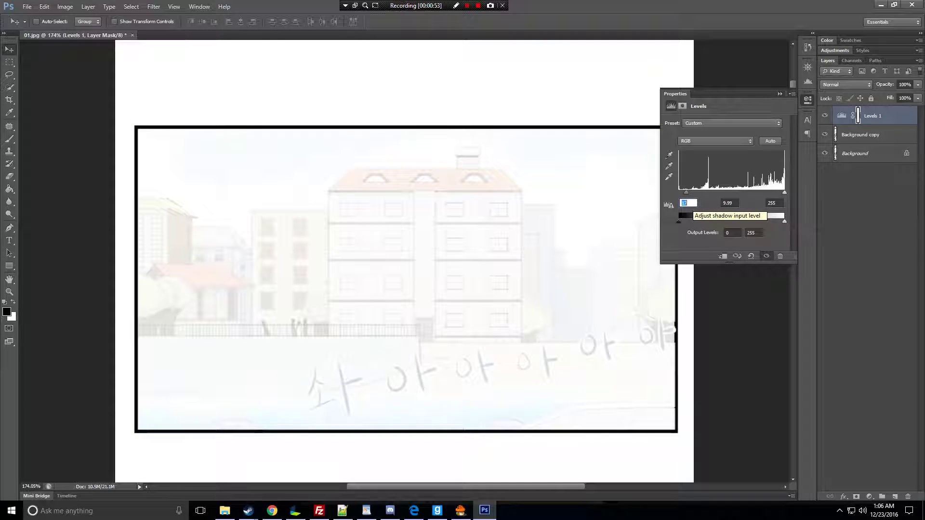
Try a midtone level of 0.01 in the Levels adjustment while lowering the highlight input to 248, and set the midtone to 1
{"action": "key", "text": "Tab"}
{"action": "type", "text": "1"}
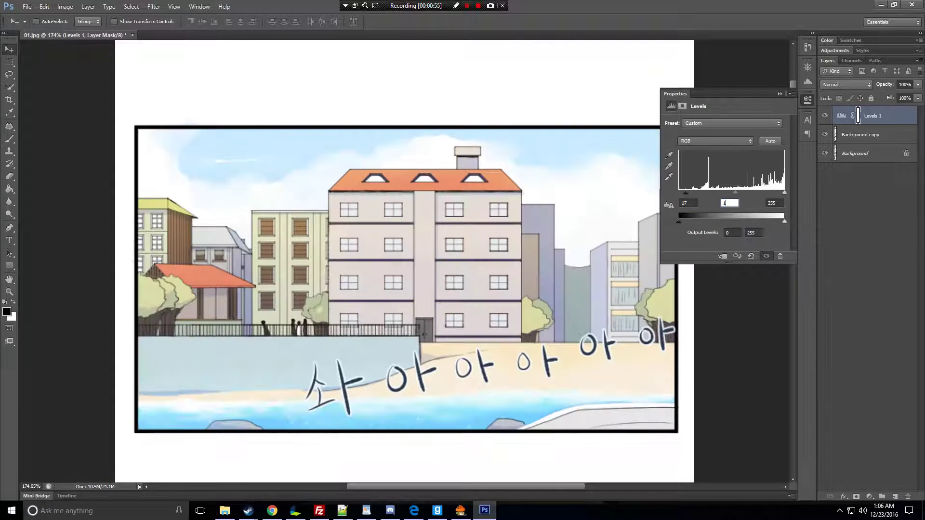
{"action": "key", "text": "BackSpace"}
{"action": "type", "text": "0.01"}
{"action": "key", "text": "Tab"}
{"action": "key", "text": "Down"}
{"action": "key", "text": "Down"}
{"action": "key", "text": "Down"}
{"action": "key", "text": "Down"}
{"action": "key", "text": "Down"}
{"action": "key", "text": "Down"}
{"action": "key", "text": "Down"}
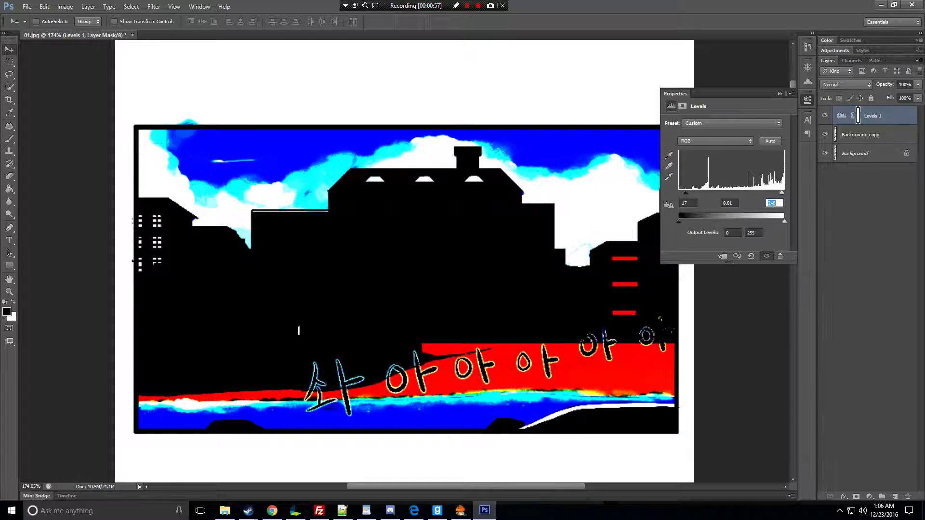
{"action": "key", "text": "shift+Tab"}
{"action": "type", "text": "1"}
Compare the first panel with the Levels adjustment hidden and shown, and delete the Levels layer
{"action": "left_click", "coordinate": [825, 116]}
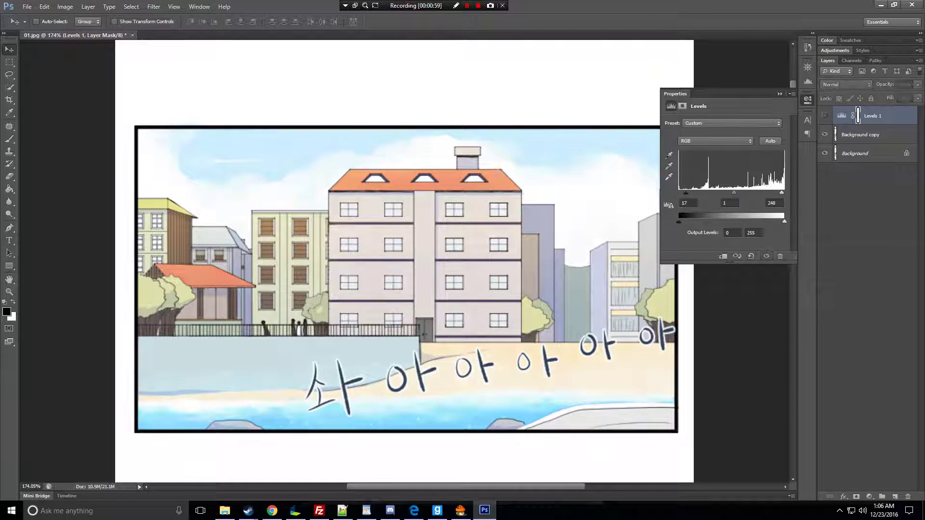
{"action": "left_click", "coordinate": [825, 116]}
{"action": "left_click", "coordinate": [825, 116]}
{"action": "left_click", "coordinate": [825, 115]}
{"action": "left_click", "coordinate": [825, 116]}
{"action": "key", "text": "Delete"}
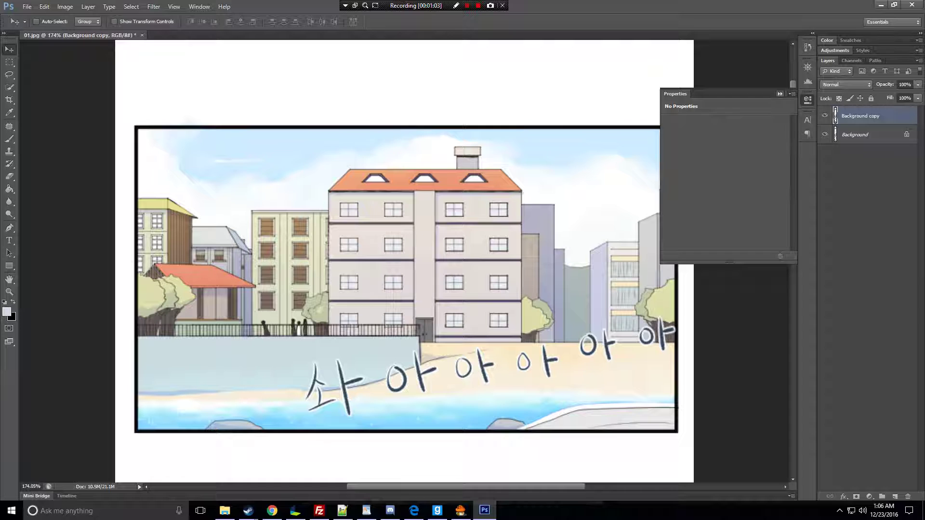
{"action": "left_click", "coordinate": [780, 94]}
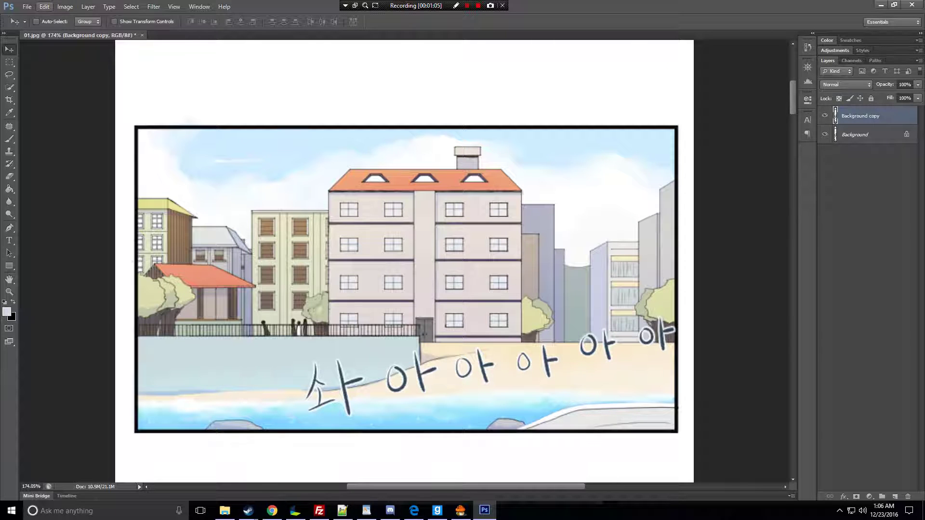
Check the image's pixel dimensions and resolution without changing them
{"action": "left_click", "coordinate": [65, 6]}
{"action": "mouse_move", "coordinate": [73, 18]}
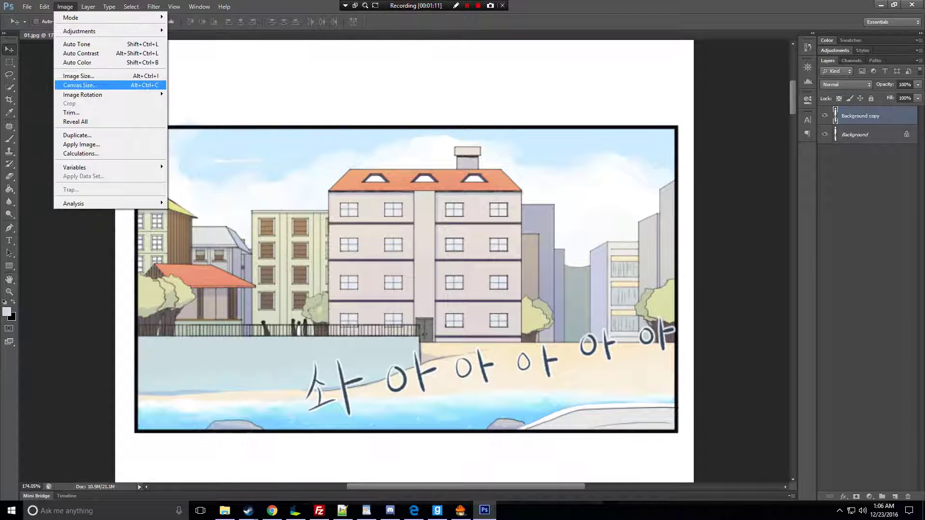
{"action": "left_click", "coordinate": [77, 76]}
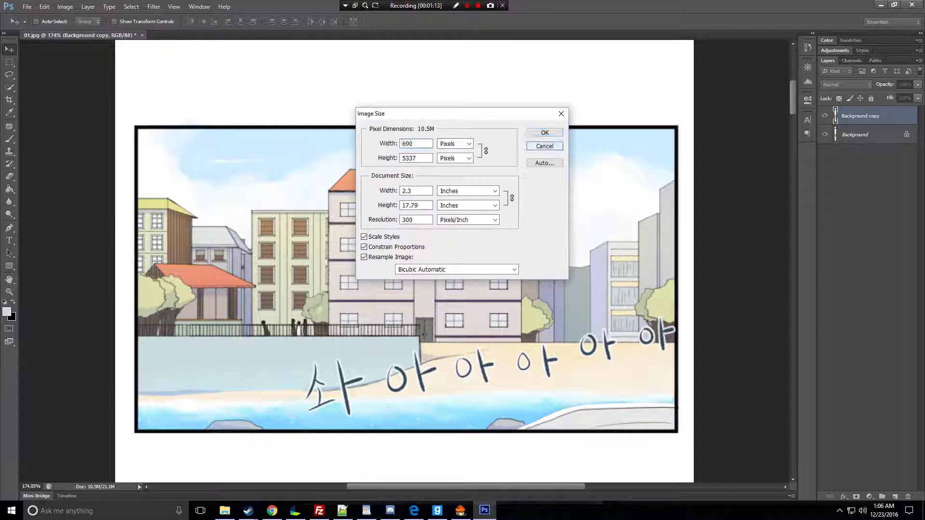
{"action": "left_click", "coordinate": [546, 132]}
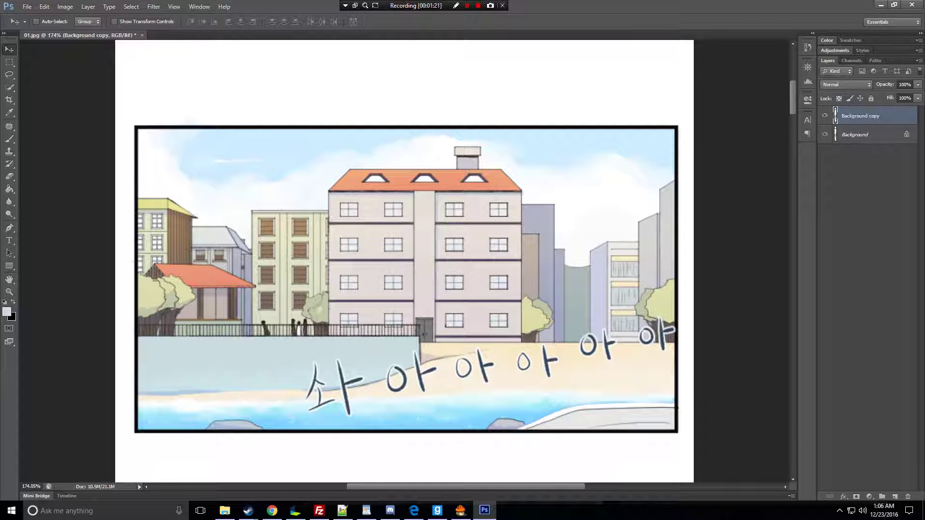
{"action": "right_click", "coordinate": [868, 133]}
{"action": "key", "text": "Escape"}
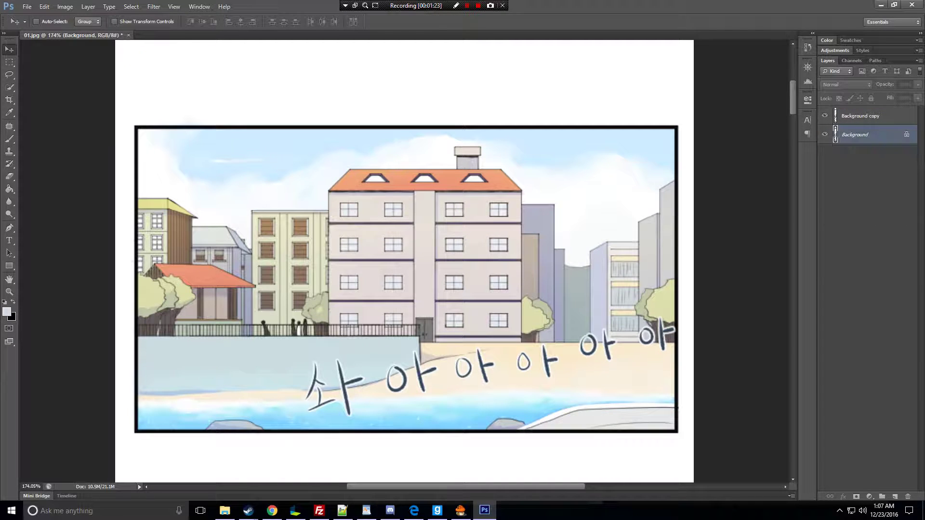
{"action": "left_click", "coordinate": [26, 7]}
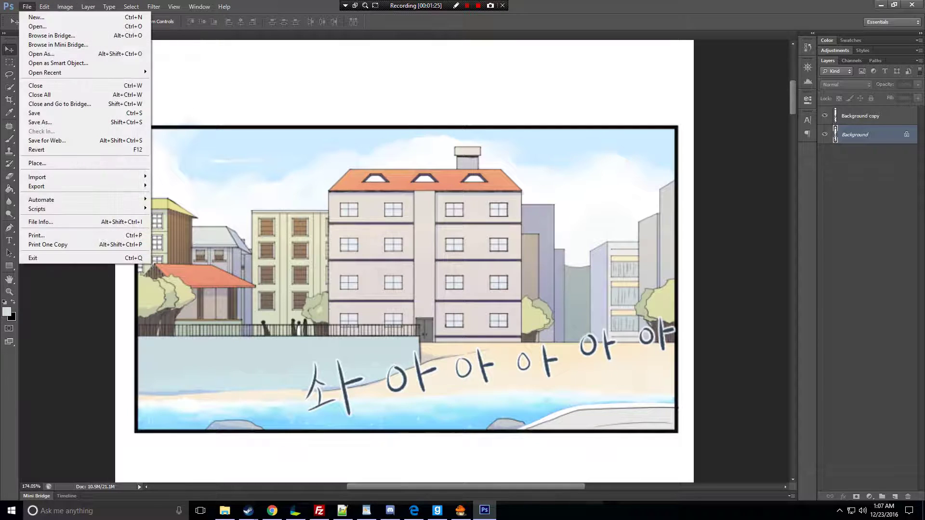
{"action": "key", "text": "Right"}
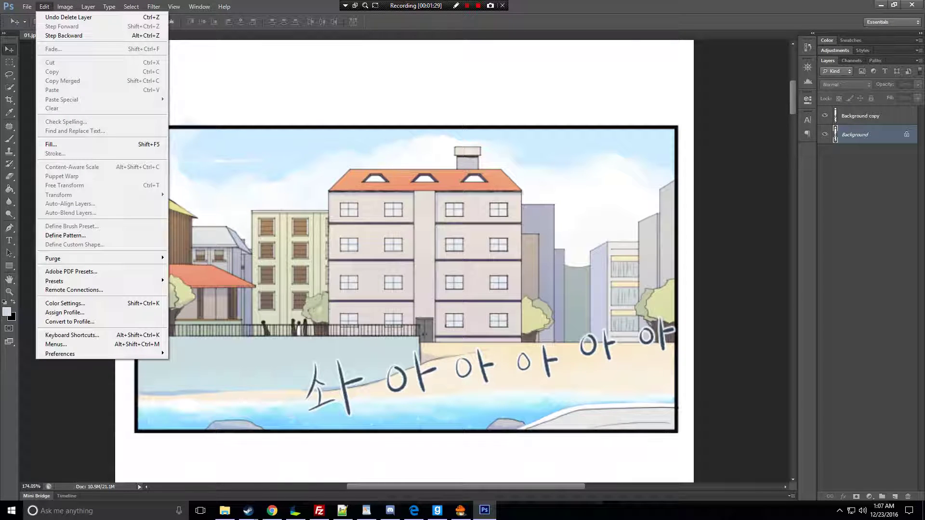
{"action": "key", "text": "Right"}
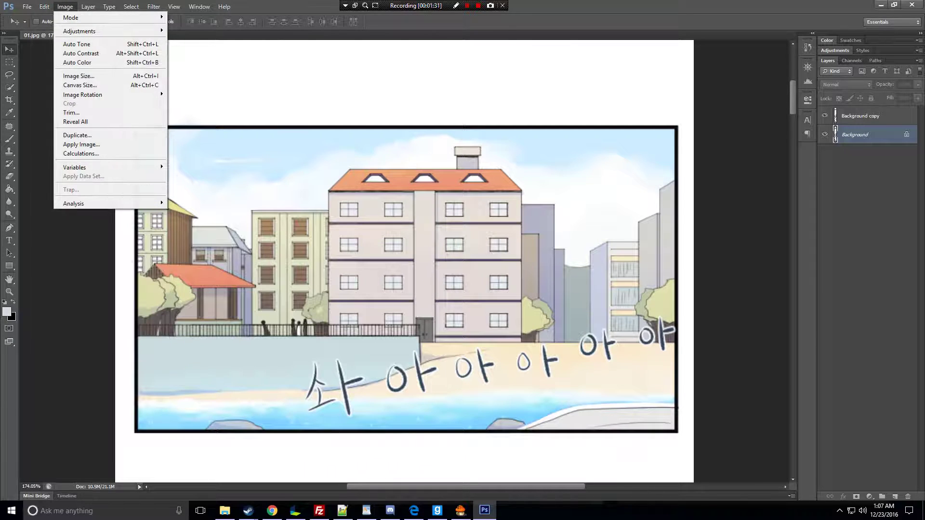
{"action": "key", "text": "Down"}
{"action": "key", "text": "Down"}
{"action": "key", "text": "Down"}
{"action": "key", "text": "Down"}
{"action": "key", "text": "Down"}
{"action": "key", "text": "Down"}
{"action": "key", "text": "Down"}
{"action": "key", "text": "Down"}
{"action": "key", "text": "Down"}
{"action": "key", "text": "Down"}
{"action": "key", "text": "Down"}
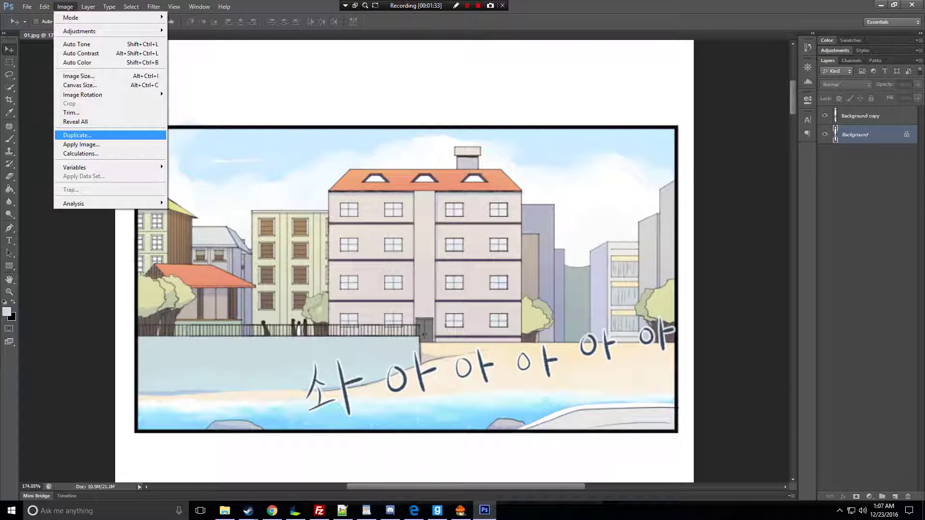
{"action": "key", "text": "Escape"}
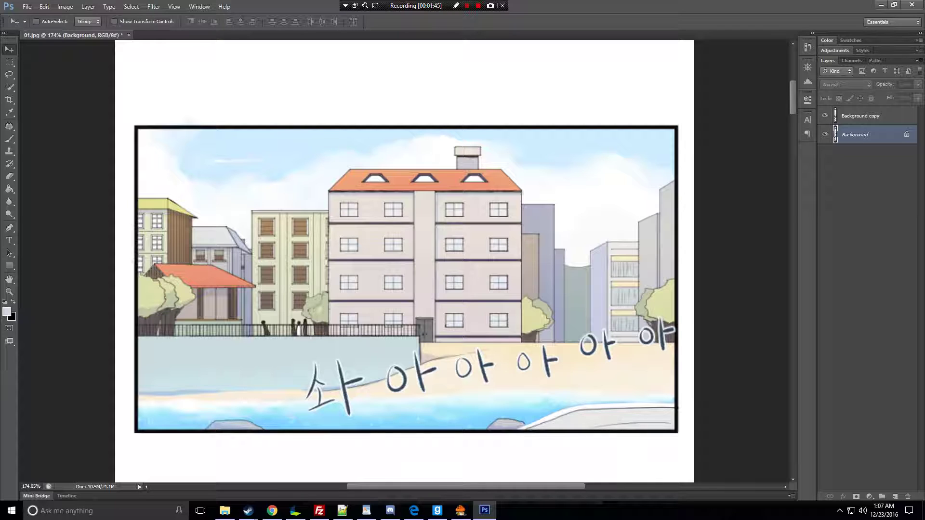
Create a new blank layer directly above the background copy
{"action": "left_click", "coordinate": [877, 115]}
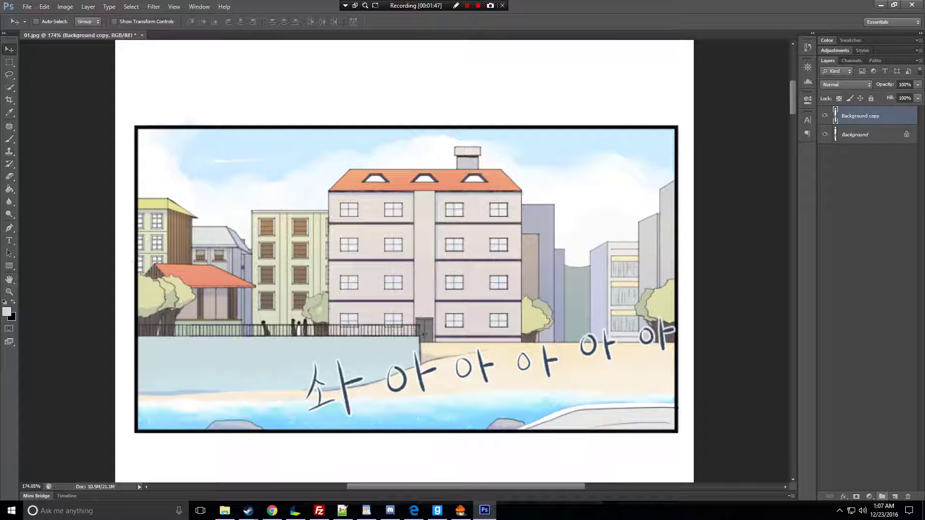
{"action": "left_click", "coordinate": [895, 496]}
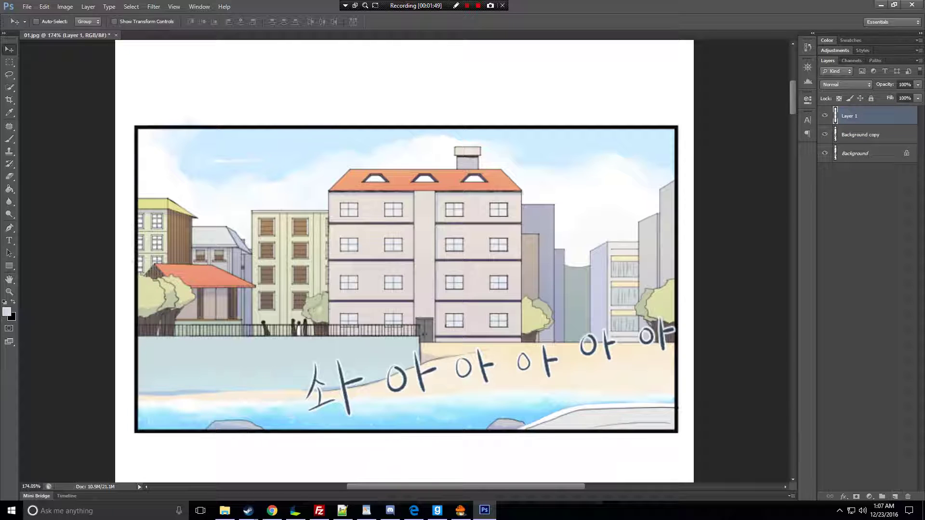
Zoom in on the first Korean sound-effect character above the water and activate the Clone Stamp tool
{"action": "key", "text": "z"}
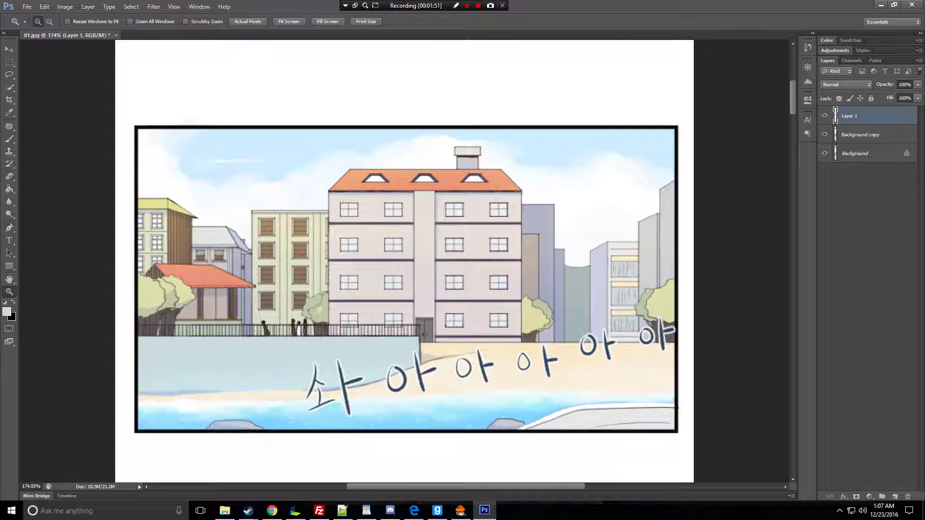
{"action": "left_click_drag", "start_coordinate": [155, 338], "coordinate": [711, 462]}
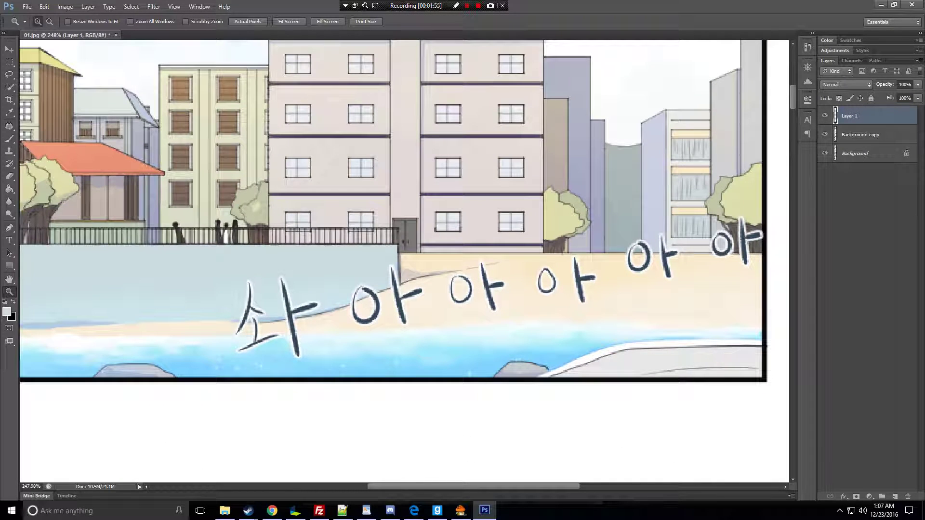
{"action": "left_click_drag", "start_coordinate": [120, 282], "coordinate": [405, 361]}
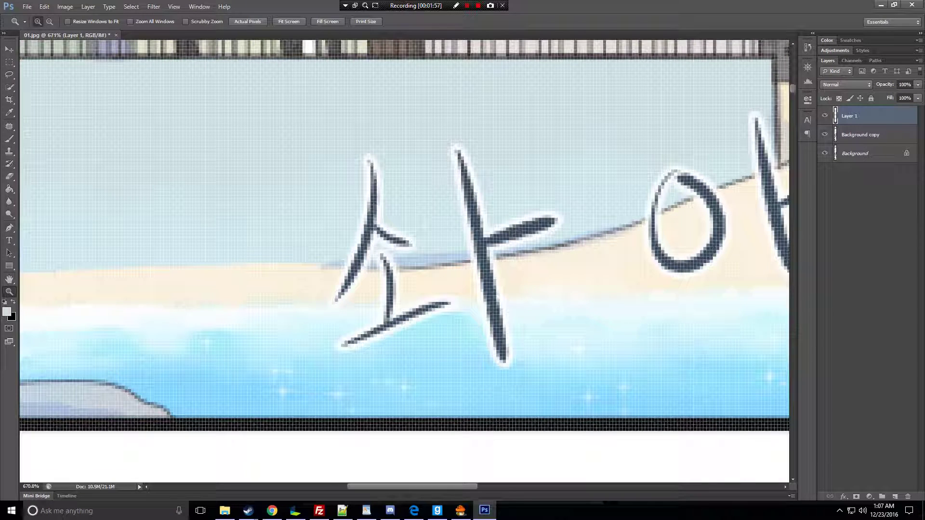
{"action": "key", "text": "s"}
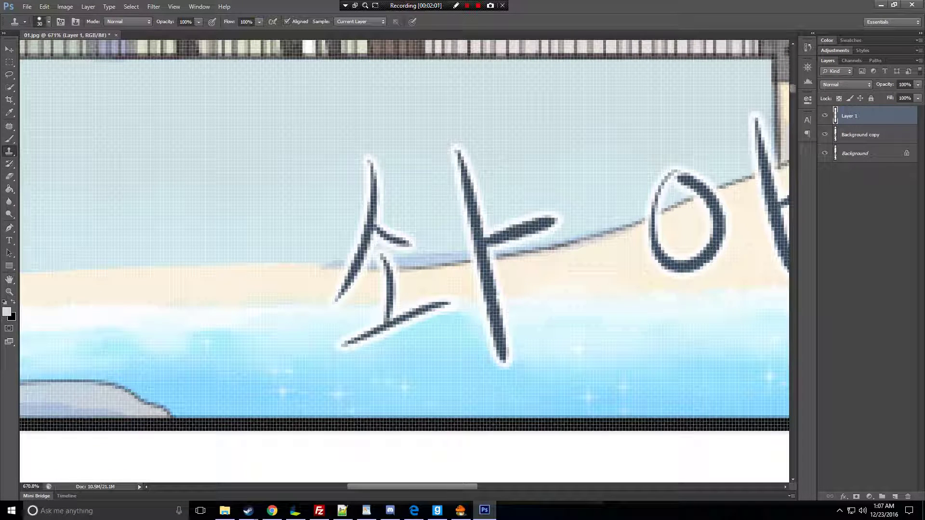
{"action": "right_click", "coordinate": [9, 152]}
{"action": "left_click", "coordinate": [53, 151]}
{"action": "left_click", "coordinate": [9, 126]}
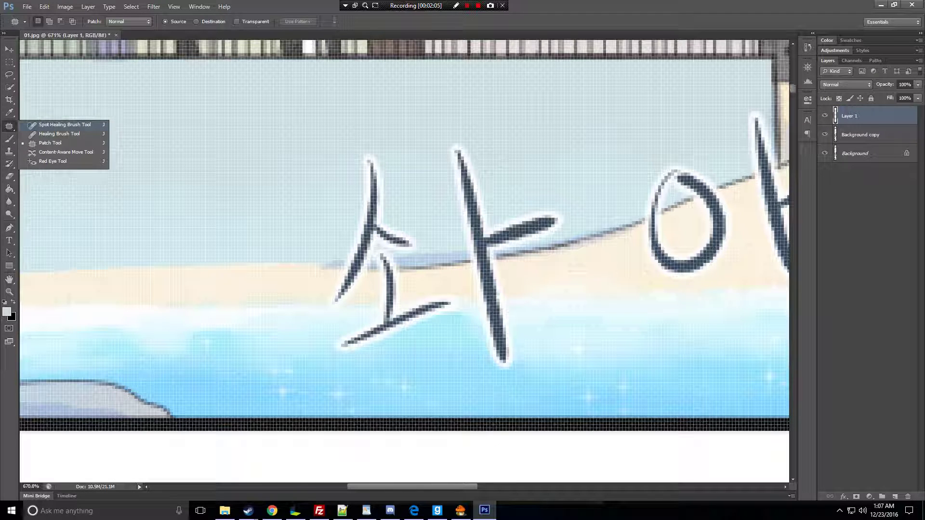
{"action": "left_click", "coordinate": [64, 124]}
{"action": "right_click", "coordinate": [9, 126]}
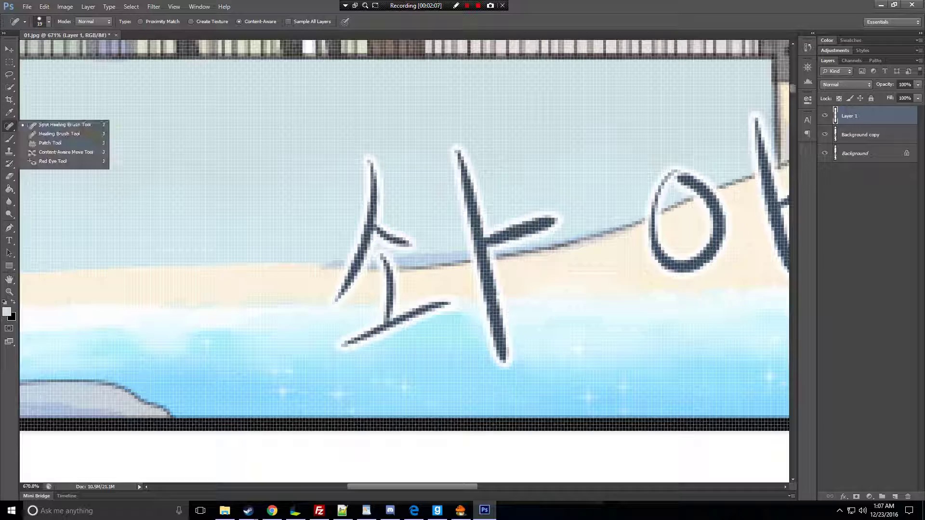
{"action": "left_click", "coordinate": [53, 142]}
On the Background copy layer, clone the pale blue wall over the first character's upper strokes with a smaller Clone Stamp brush
{"action": "left_click", "coordinate": [9, 151]}
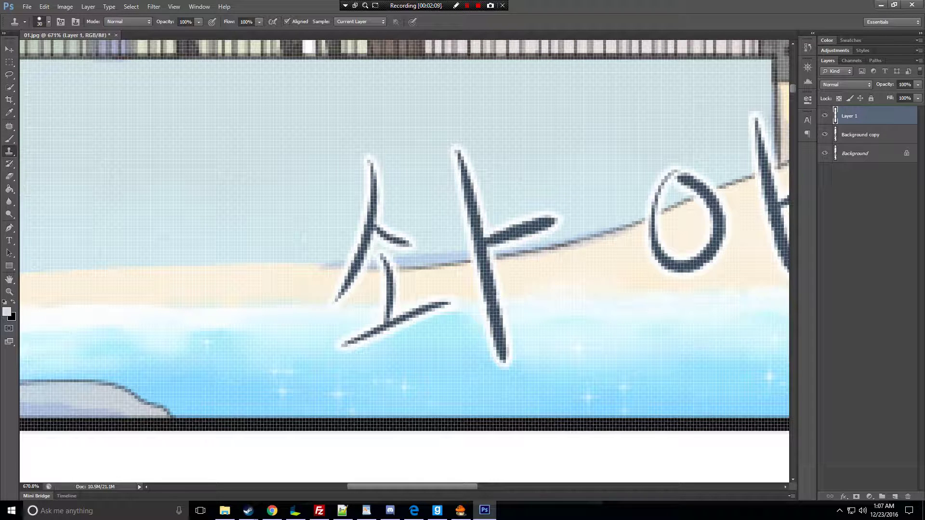
{"action": "key", "text": "bracketleft"}
{"action": "key", "text": "bracketleft"}
{"action": "key", "text": "bracketleft"}
{"action": "key", "text": "alt+bracketleft"}
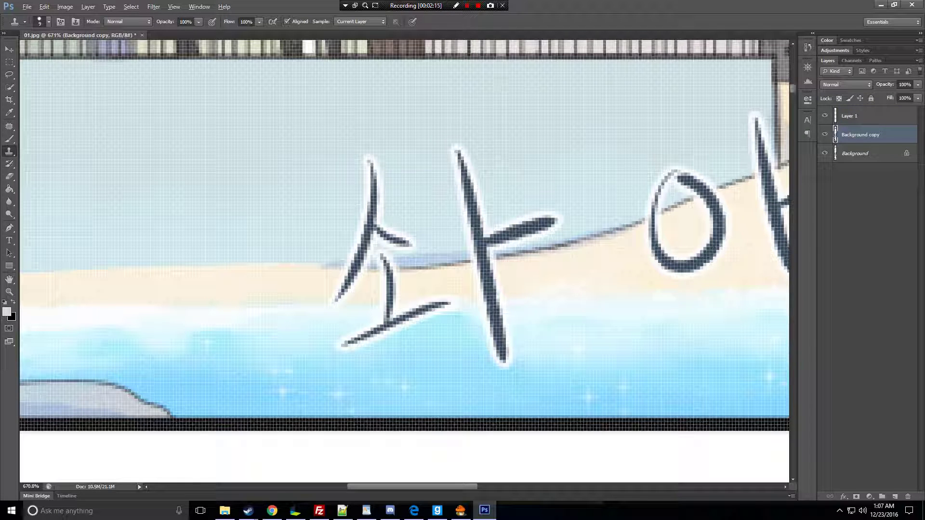
{"action": "left_click", "coordinate": [372, 165]}
{"action": "mouse_move", "coordinate": [374, 173]}
{"action": "left_mouse_down"}
{"action": "mouse_move", "coordinate": [376, 228]}
{"action": "mouse_move", "coordinate": [364, 232]}
{"action": "mouse_move", "coordinate": [412, 244]}
{"action": "left_mouse_up"}
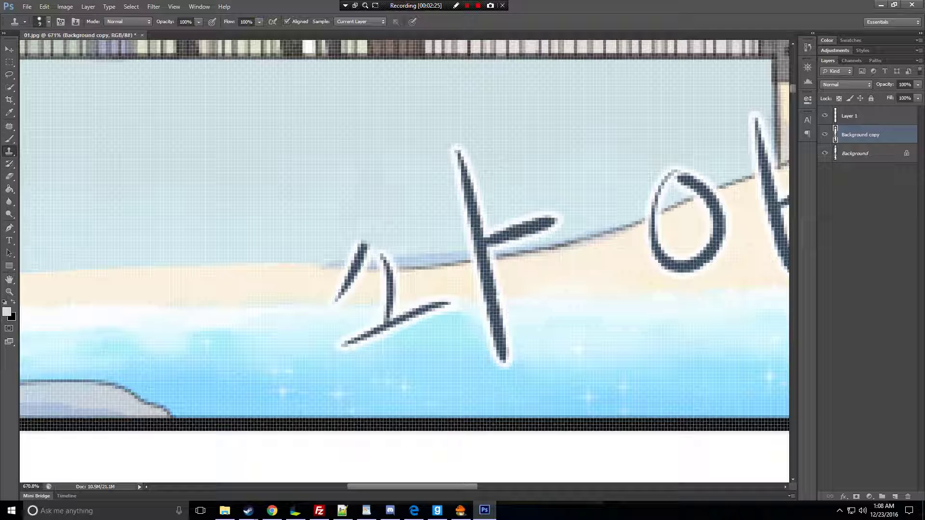
{"action": "mouse_move", "coordinate": [370, 246]}
{"action": "left_mouse_down"}
{"action": "mouse_move", "coordinate": [362, 258]}
{"action": "mouse_move", "coordinate": [378, 253]}
{"action": "left_mouse_up"}
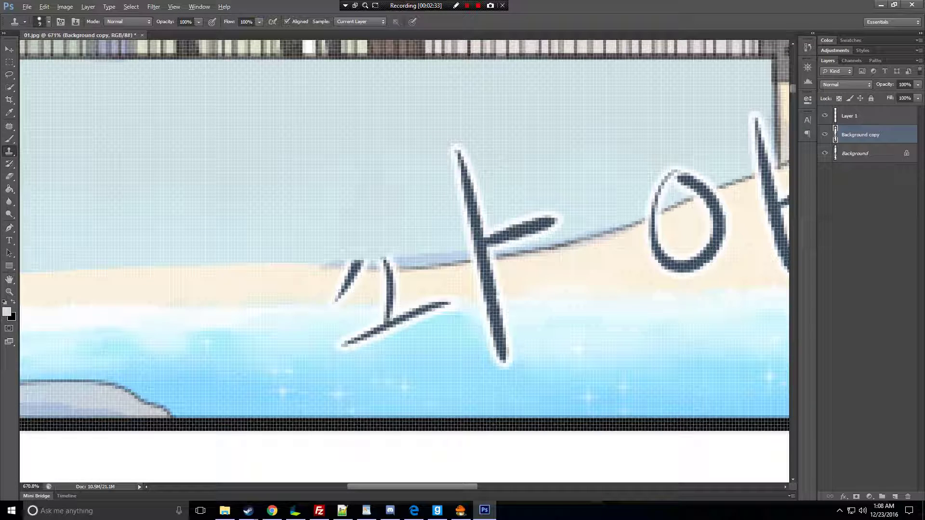
Try to clone out the middle of the first character's long vertical stroke where it crosses the shoreline
{"action": "key", "text": "ctrl+z"}
{"action": "key", "text": "ctrl+z"}
{"action": "key", "text": "ctrl+z"}
{"action": "key", "text": "ctrl+z"}
{"action": "key", "text": "ctrl+z"}
{"action": "key", "text": "ctrl+z"}
{"action": "key", "text": "ctrl+z"}
{"action": "key", "text": "ctrl+z"}
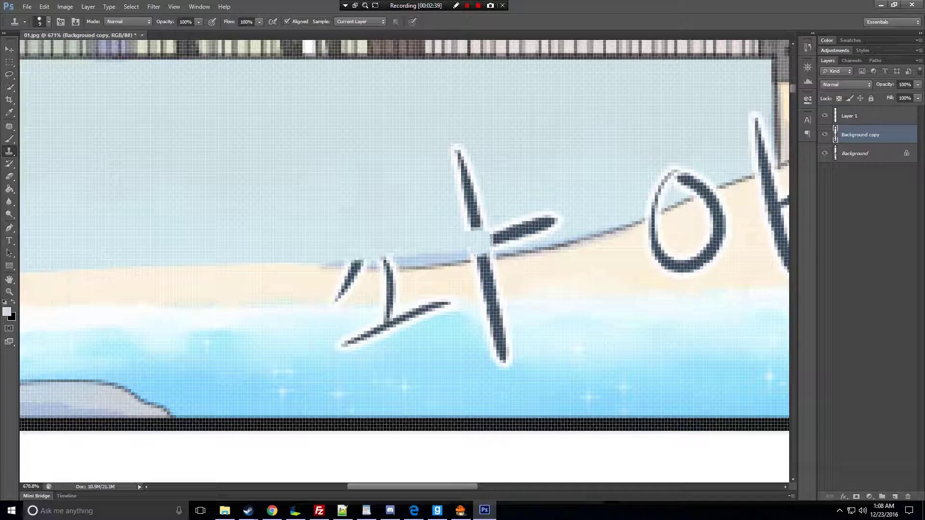
{"action": "key", "text": "ctrl+z"}
{"action": "key", "text": "ctrl+z"}
{"action": "mouse_move", "coordinate": [483, 245]}
{"action": "left_mouse_down"}
{"action": "mouse_move", "coordinate": [494, 245]}
{"action": "mouse_move", "coordinate": [483, 258]}
{"action": "left_mouse_up"}
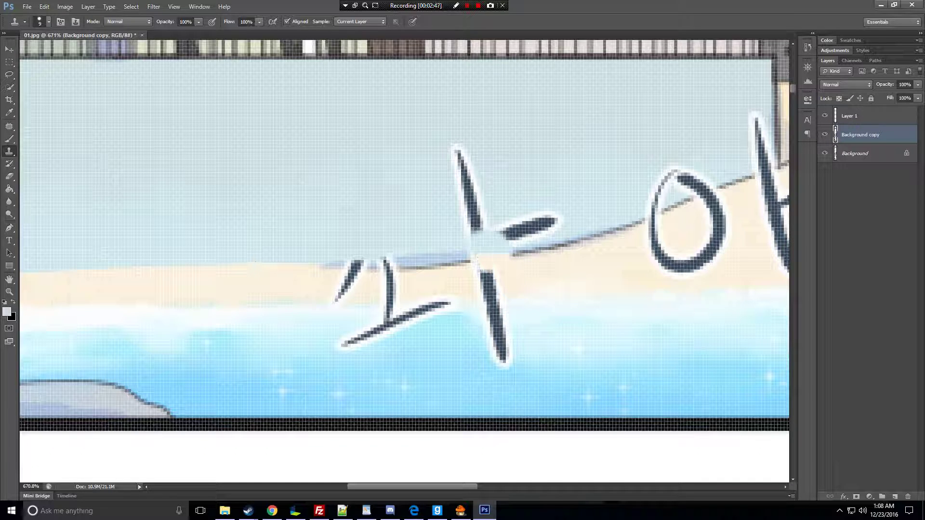
Undo the clone strokes at the vertical stroke's crossing with the shoreline
{"action": "key", "text": "ctrl+alt+z"}
{"action": "key", "text": "ctrl+alt+z"}
{"action": "key", "text": "ctrl+alt+z"}
{"action": "key", "text": "ctrl+alt+z"}
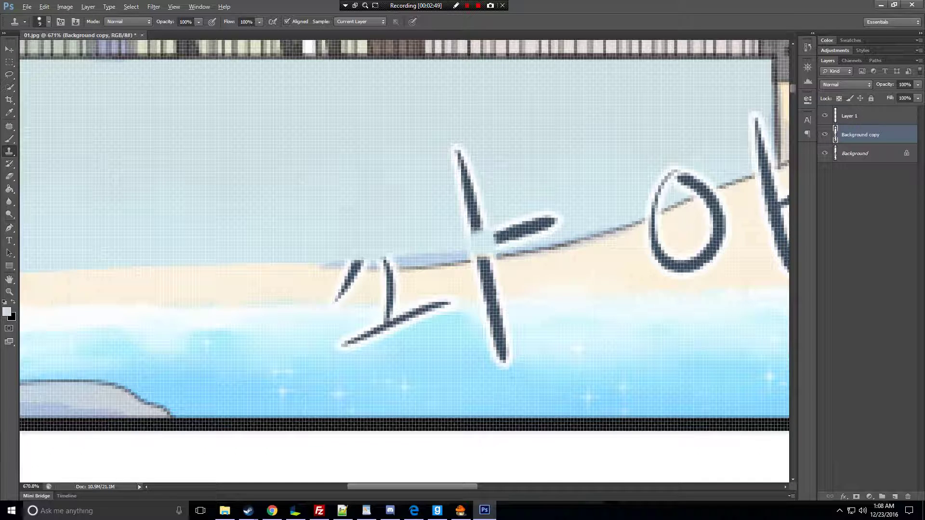
{"action": "key", "text": "ctrl+alt+z"}
{"action": "key", "text": "ctrl+alt+z"}
{"action": "key", "text": "ctrl+alt+z"}
{"action": "key", "text": "ctrl+alt+z"}
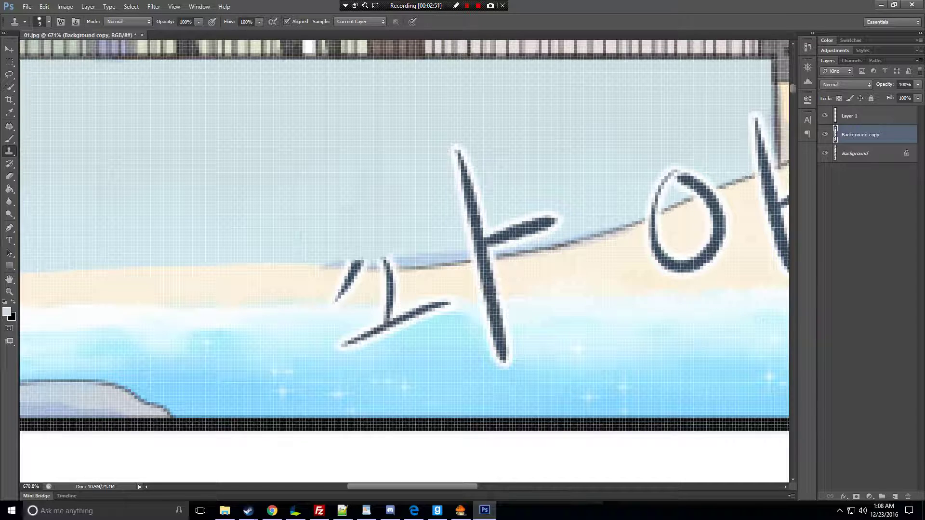
Clone the wall colour over the vertical stroke and its side branch above the shoreline
{"action": "mouse_move", "coordinate": [456, 150]}
{"action": "left_mouse_down"}
{"action": "mouse_move", "coordinate": [474, 237]}
{"action": "mouse_move", "coordinate": [485, 240]}
{"action": "left_mouse_up"}
{"action": "left_click", "coordinate": [556, 174], "text": "alt"}
{"action": "mouse_move", "coordinate": [551, 219]}
{"action": "left_mouse_down"}
{"action": "mouse_move", "coordinate": [498, 236]}
{"action": "mouse_move", "coordinate": [558, 226]}
{"action": "mouse_move", "coordinate": [473, 249]}
{"action": "left_mouse_up"}
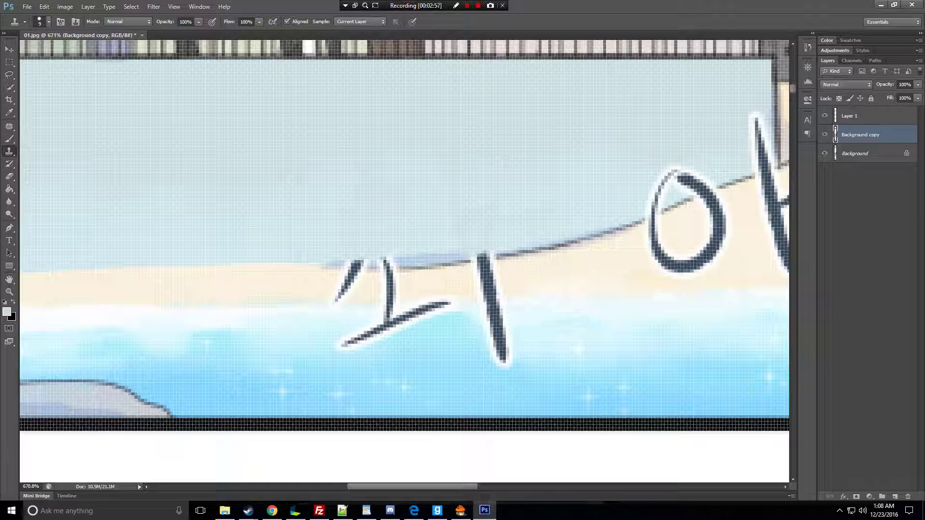
Set the Pen tool to Path mode and reset the foreground and background colours to their defaults
{"action": "key", "text": "z"}
{"action": "left_click", "coordinate": [416, 228], "text": "alt"}
{"action": "left_click", "coordinate": [416, 228], "text": "alt"}
{"action": "left_click", "coordinate": [416, 228], "text": "alt"}
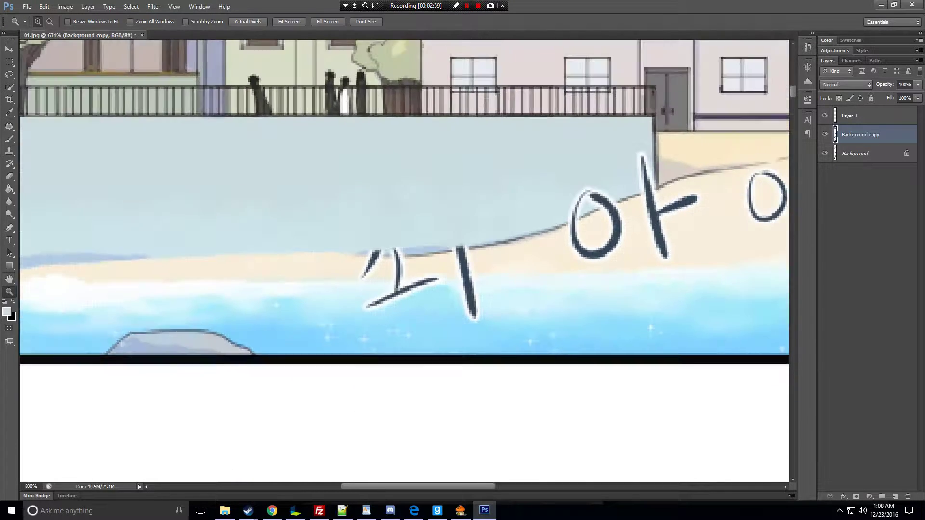
{"action": "key", "text": "ctrl+minus"}
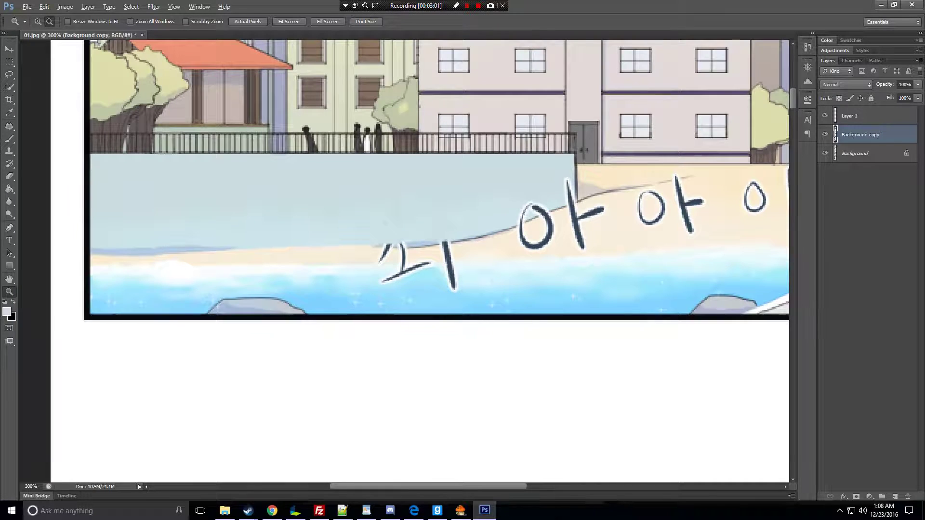
{"action": "key", "text": "ctrl+minus"}
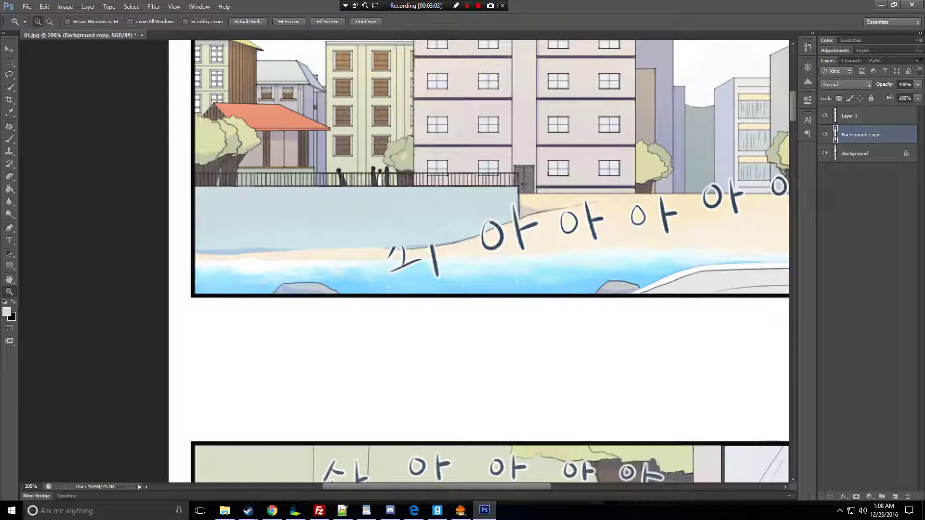
{"action": "left_click_drag", "start_coordinate": [296, 187], "coordinate": [561, 349]}
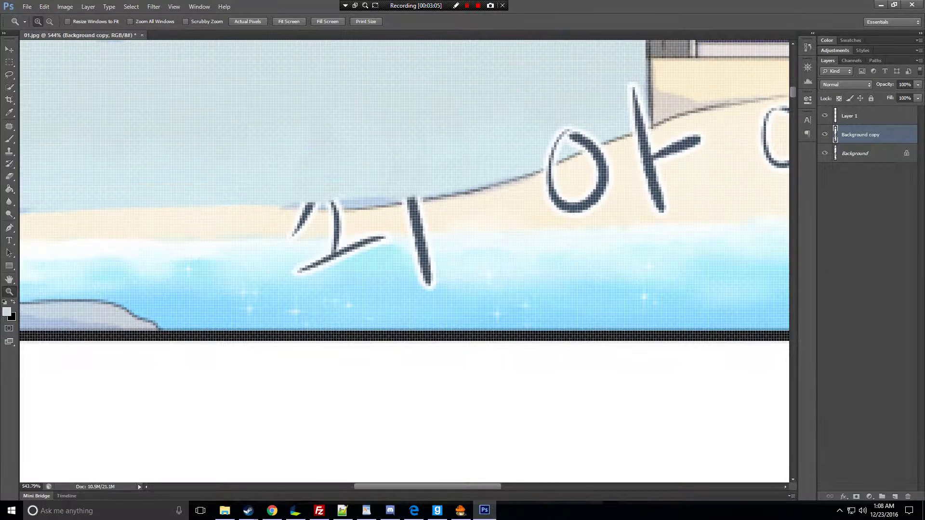
{"action": "key", "text": "p"}
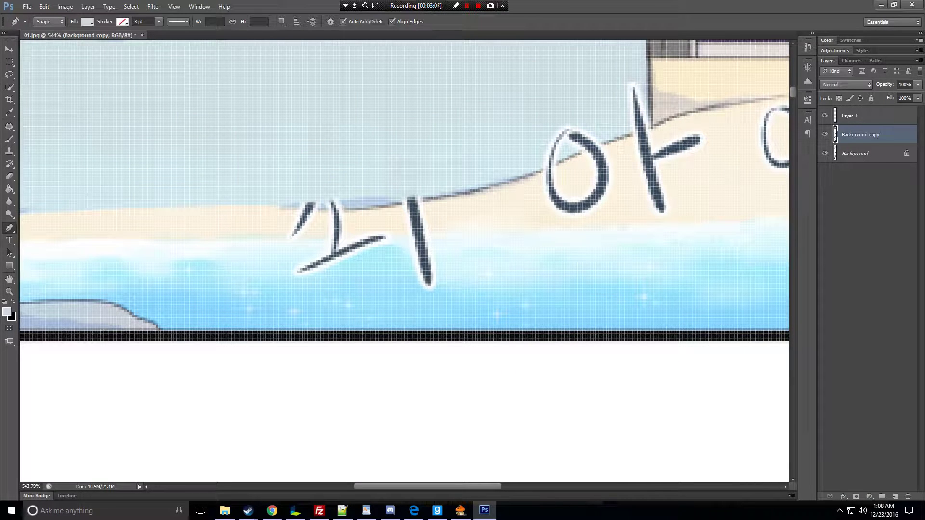
{"action": "left_click", "coordinate": [48, 21]}
{"action": "left_click", "coordinate": [46, 37]}
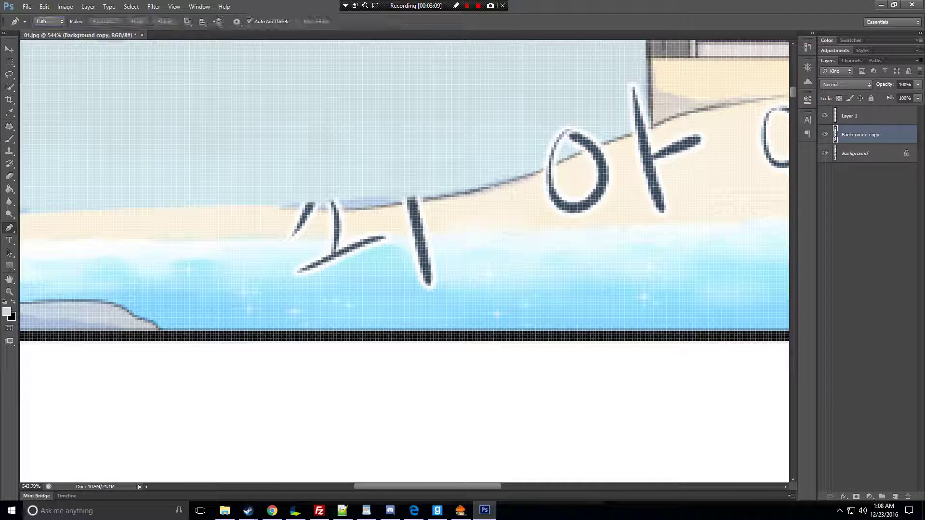
{"action": "key", "text": "d"}
{"action": "left_click", "coordinate": [205, 116]}
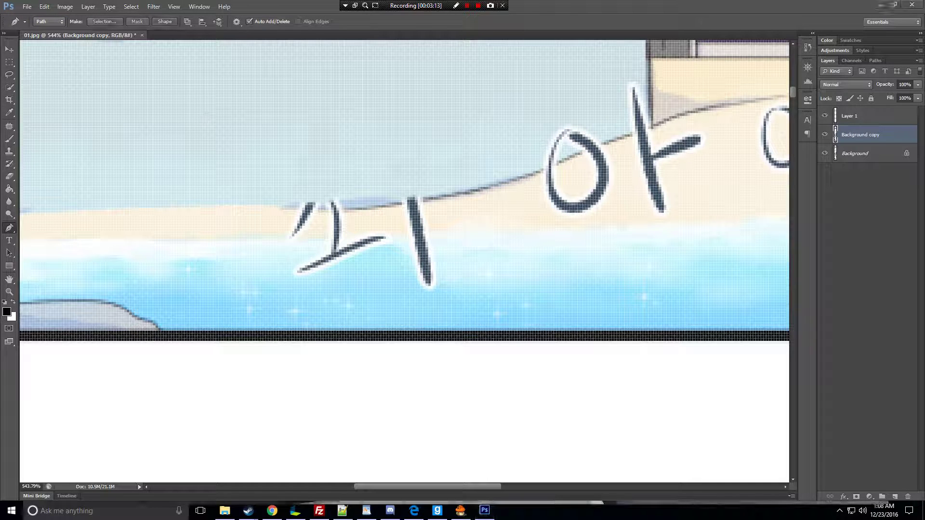
{"action": "key", "text": "alt+z"}
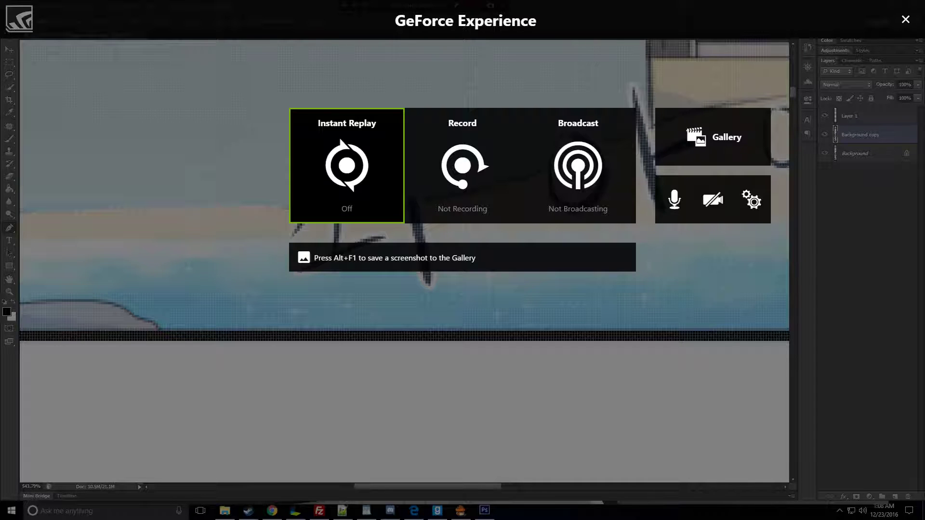
{"action": "key", "text": "alt+z"}
Sample the shoreline outline's dark grey as the foreground colour with the Eyedropper and return to the Pen tool
{"action": "key", "text": "i"}
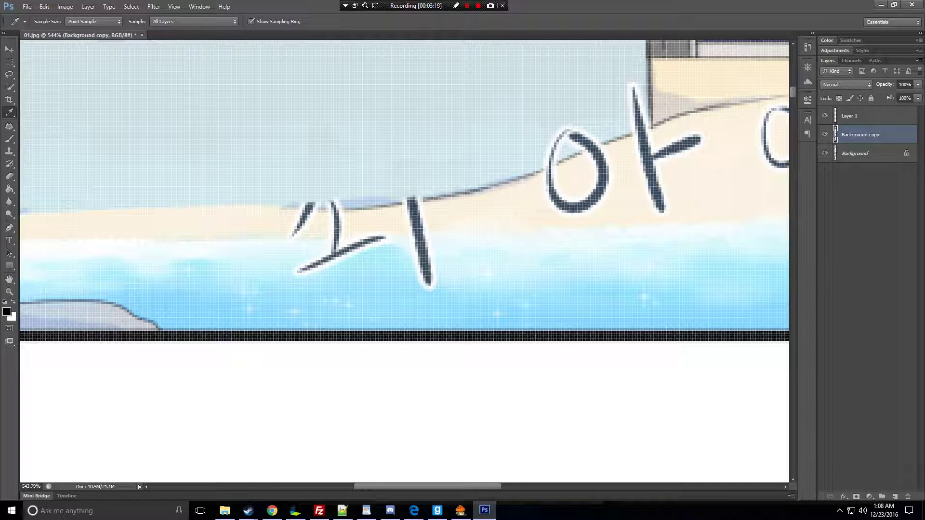
{"action": "right_click", "coordinate": [9, 112]}
{"action": "left_click", "coordinate": [95, 104]}
{"action": "left_click", "coordinate": [476, 192]}
{"action": "key", "text": "p"}
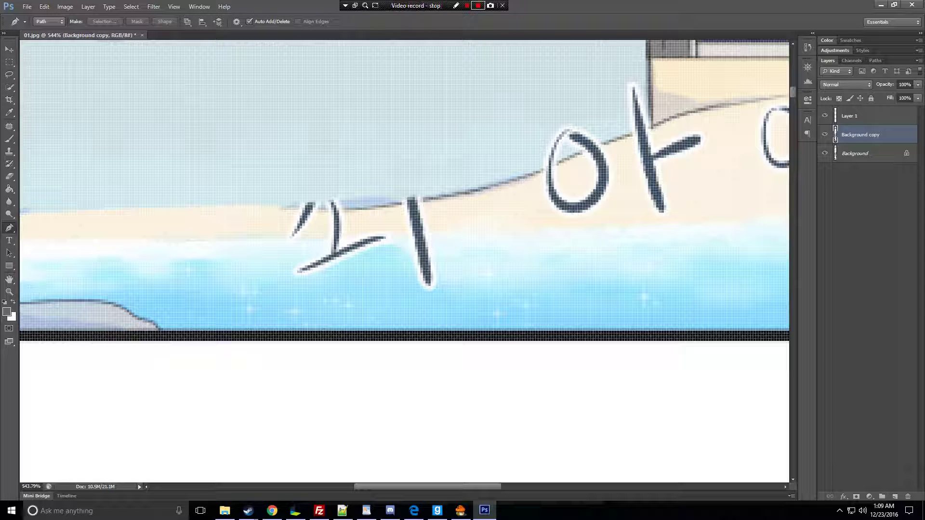
{"action": "left_click", "coordinate": [478, 5]}
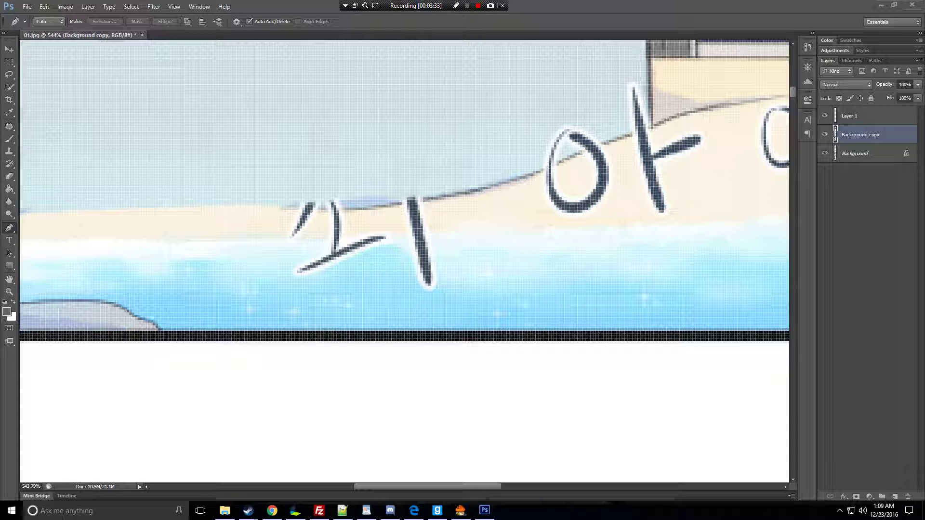
{"action": "key", "text": "alt+Tab"}
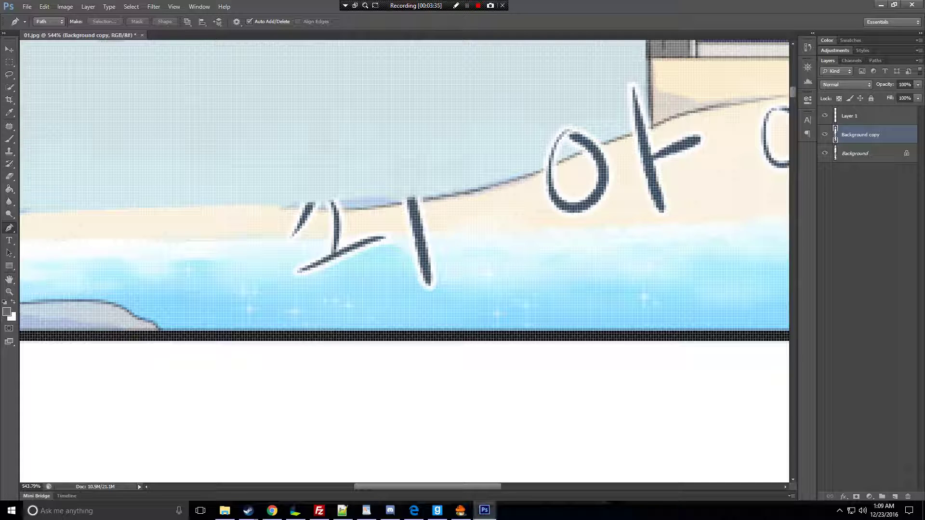
On Layer 1, draw a curved path along the shoreline from the wall's lower corner to the first character's remains
{"action": "left_click", "coordinate": [867, 115]}
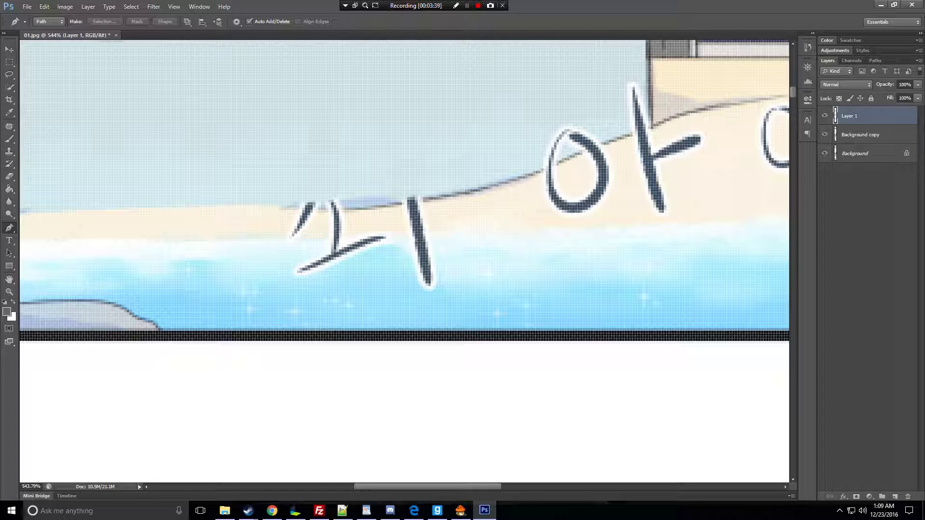
{"action": "left_click", "coordinate": [653, 126]}
{"action": "left_click_drag", "start_coordinate": [544, 169], "coordinate": [538, 173]}
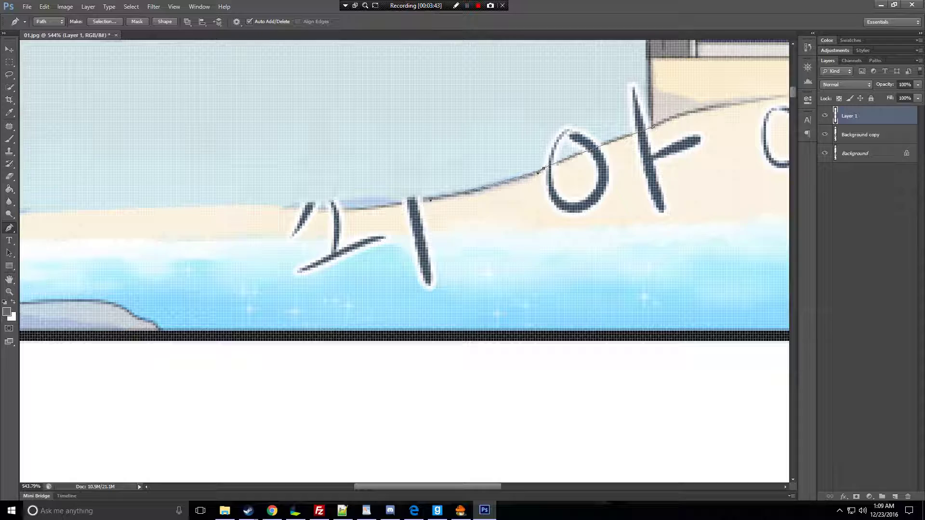
{"action": "left_click_drag", "start_coordinate": [431, 200], "coordinate": [442, 200]}
{"action": "left_click_drag", "start_coordinate": [285, 208], "coordinate": [250, 200]}
Try to stroke the shoreline path with the Brush and undo the stroke
{"action": "right_click", "coordinate": [369, 189]}
{"action": "left_click", "coordinate": [410, 254]}
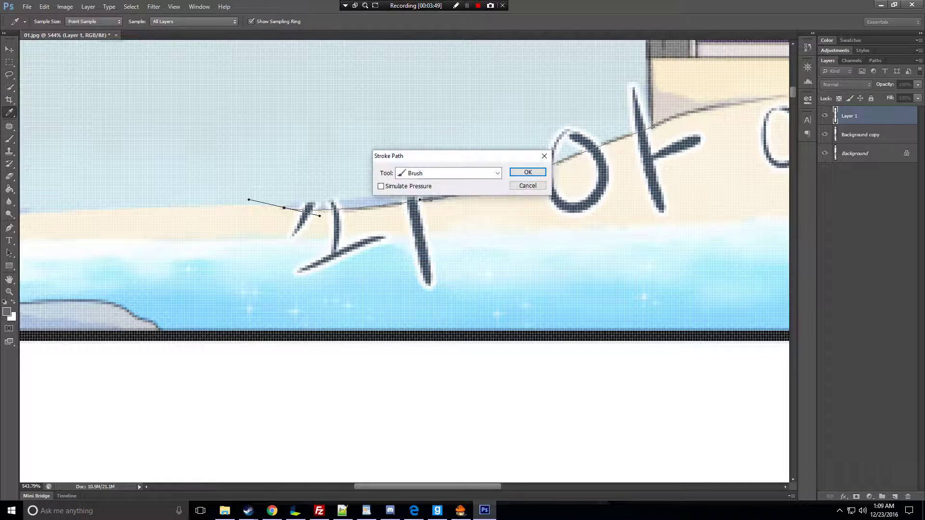
{"action": "left_click", "coordinate": [448, 173]}
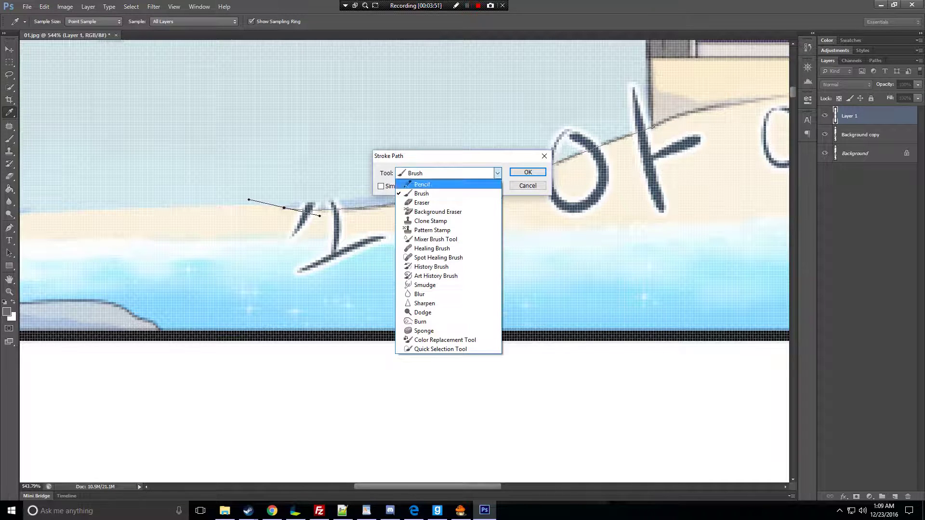
{"action": "key", "text": "Return"}
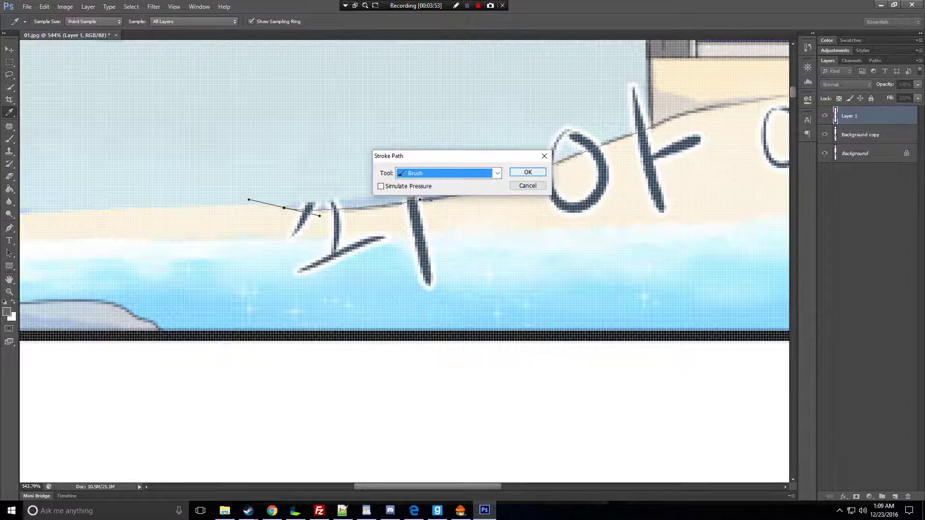
{"action": "key", "text": "Return"}
{"action": "key", "text": "ctrl+z"}
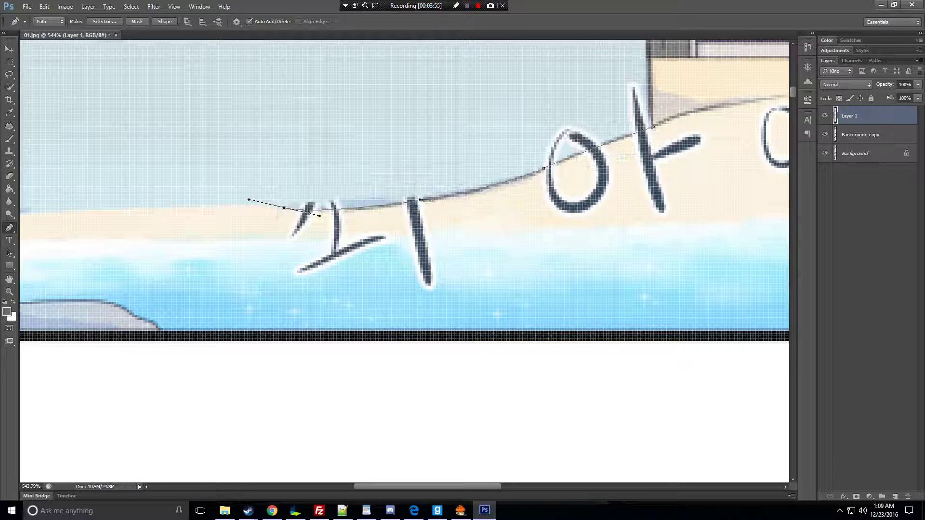
Set the Brush to a 1 px tip with 100% hardness
{"action": "key", "text": "b"}
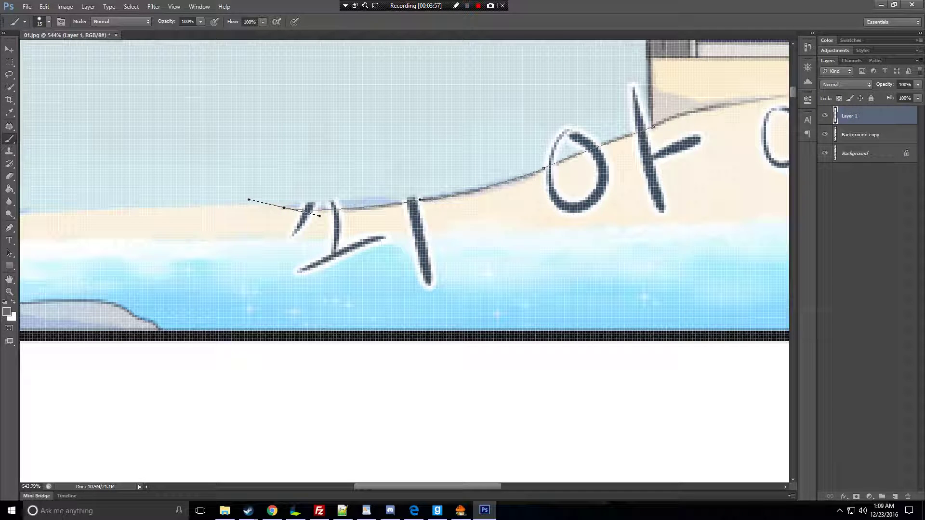
{"action": "right_click", "coordinate": [8, 139]}
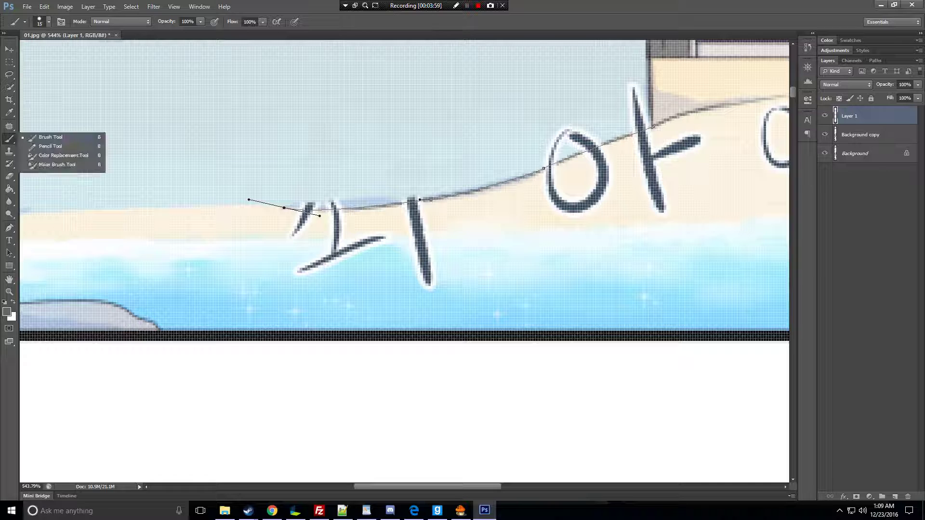
{"action": "key", "text": "Escape"}
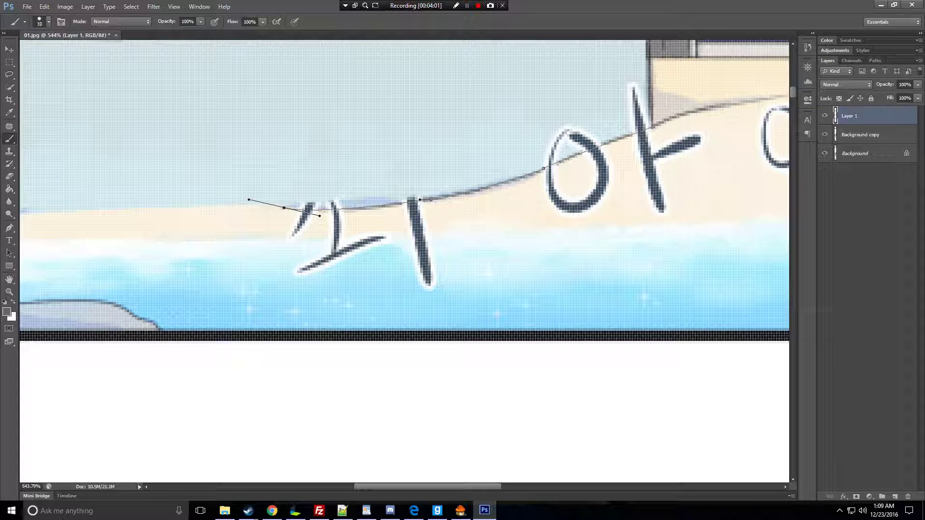
{"action": "key", "text": "bracketleft"}
{"action": "key", "text": "bracketleft"}
{"action": "key", "text": "bracketright"}
{"action": "key", "text": "bracketleft"}
{"action": "key", "text": "bracketleft"}
{"action": "key", "text": "bracketright"}
{"action": "key", "text": "bracketright"}
{"action": "key", "text": "bracketright"}
{"action": "key", "text": "bracketright"}
{"action": "key", "text": "bracketright"}
{"action": "key", "text": "bracketright"}
{"action": "key", "text": "bracketright"}
{"action": "key", "text": "bracketright"}
{"action": "key", "text": "bracketright"}
{"action": "key", "text": "bracketright"}
{"action": "key", "text": "bracketright"}
{"action": "key", "text": "bracketright"}
{"action": "key", "text": "bracketright"}
{"action": "key", "text": "bracketleft"}
{"action": "key", "text": "bracketleft"}
{"action": "key", "text": "bracketleft"}
{"action": "key", "text": "bracketleft"}
{"action": "key", "text": "bracketleft"}
{"action": "key", "text": "bracketleft"}
{"action": "key", "text": "bracketleft"}
{"action": "key", "text": "bracketleft"}
{"action": "key", "text": "bracketleft"}
{"action": "key", "text": "bracketleft"}
{"action": "key", "text": "bracketleft"}
{"action": "key", "text": "bracketleft"}
{"action": "key", "text": "bracketleft"}
{"action": "left_click", "coordinate": [48, 21]}
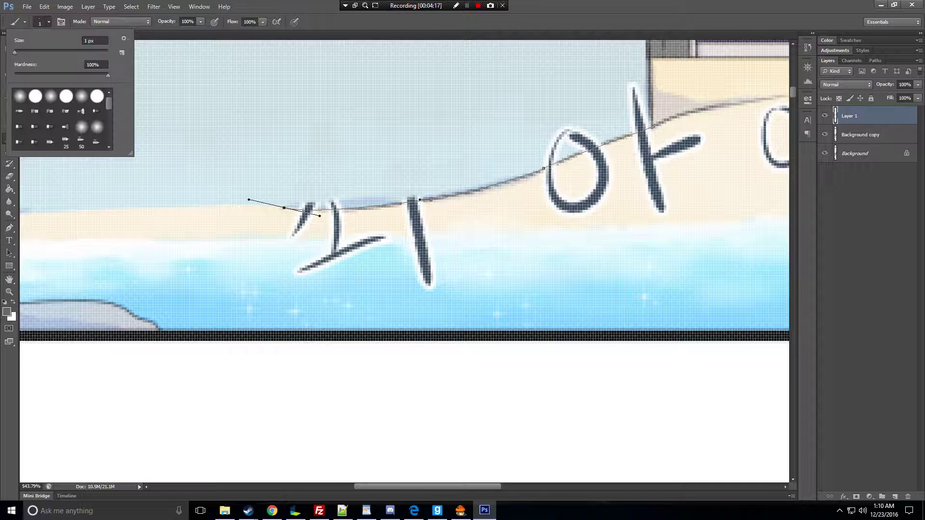
{"action": "key", "text": "Return"}
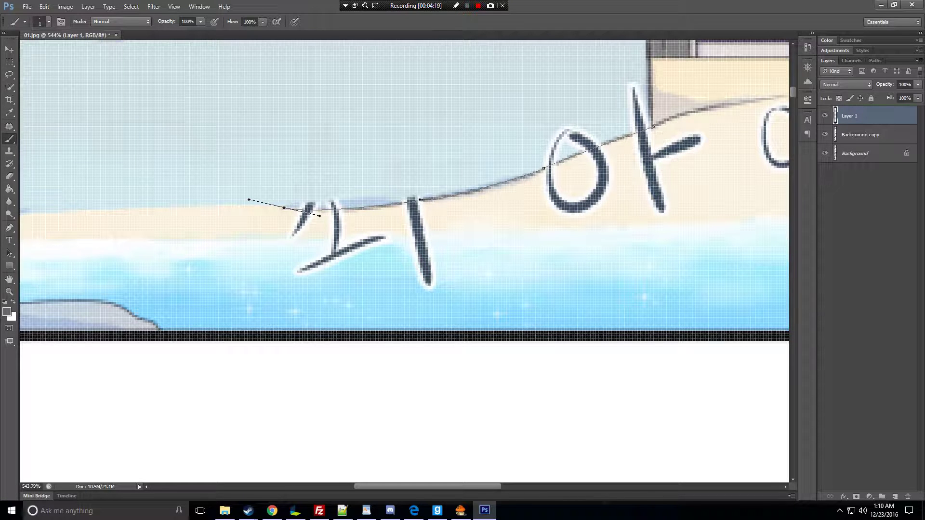
Stroke the shoreline path twice with the Brush on Layer 1, then close the path at the wall's lower corner
{"action": "key", "text": "p"}
{"action": "right_click", "coordinate": [274, 203]}
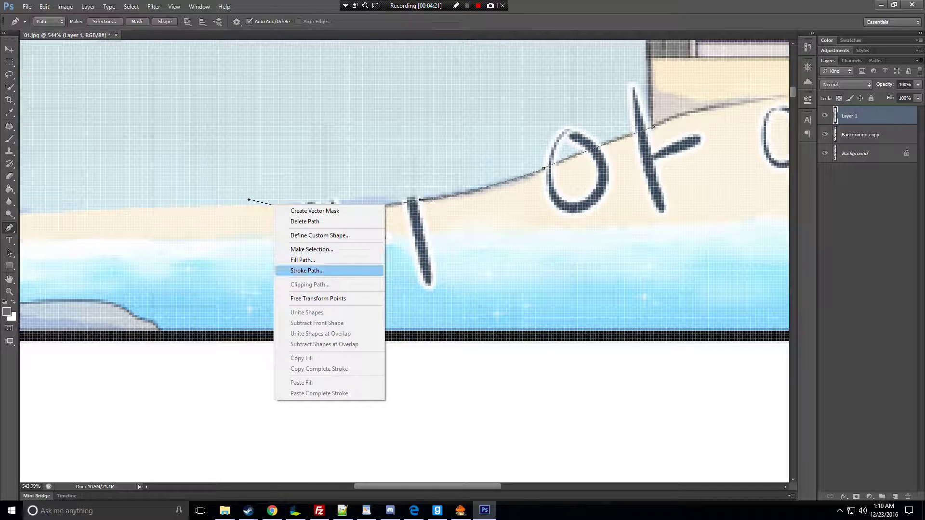
{"action": "left_click", "coordinate": [308, 270]}
{"action": "key", "text": "Return"}
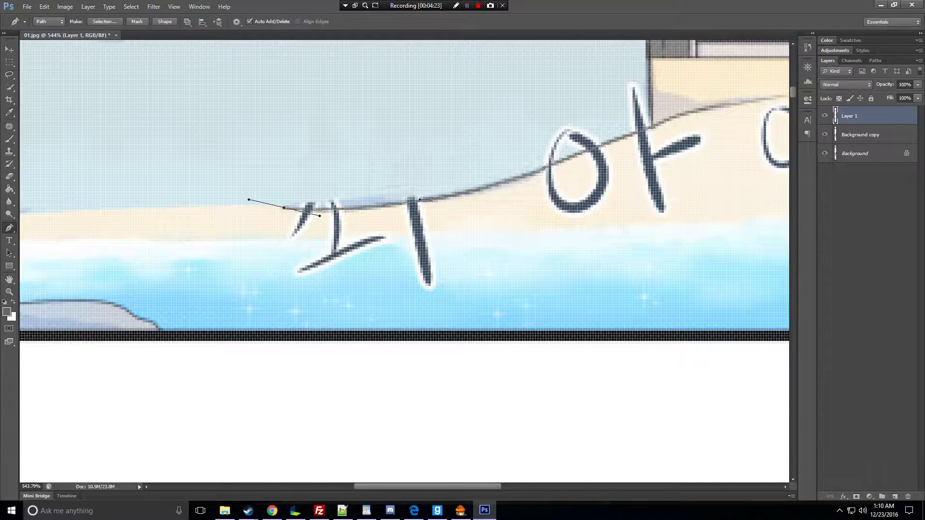
{"action": "right_click", "coordinate": [455, 174]}
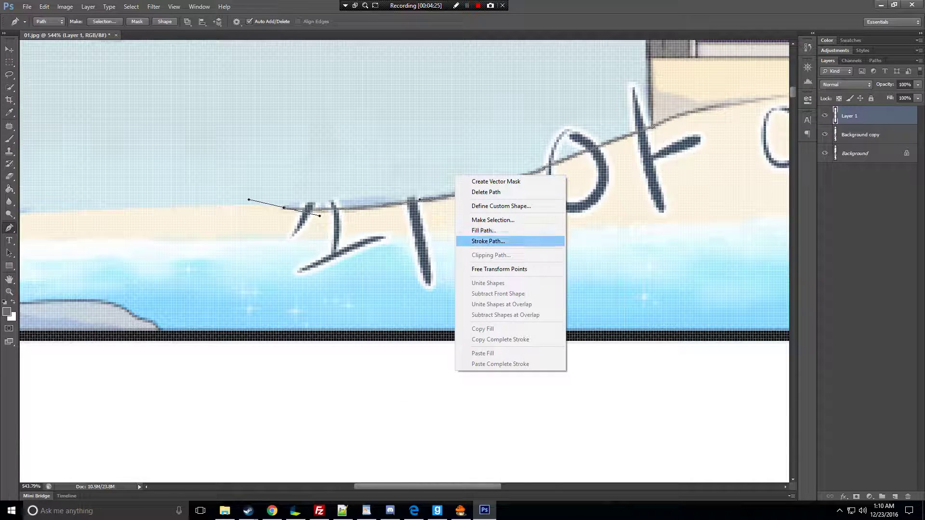
{"action": "left_click", "coordinate": [482, 241]}
{"action": "key", "text": "Return"}
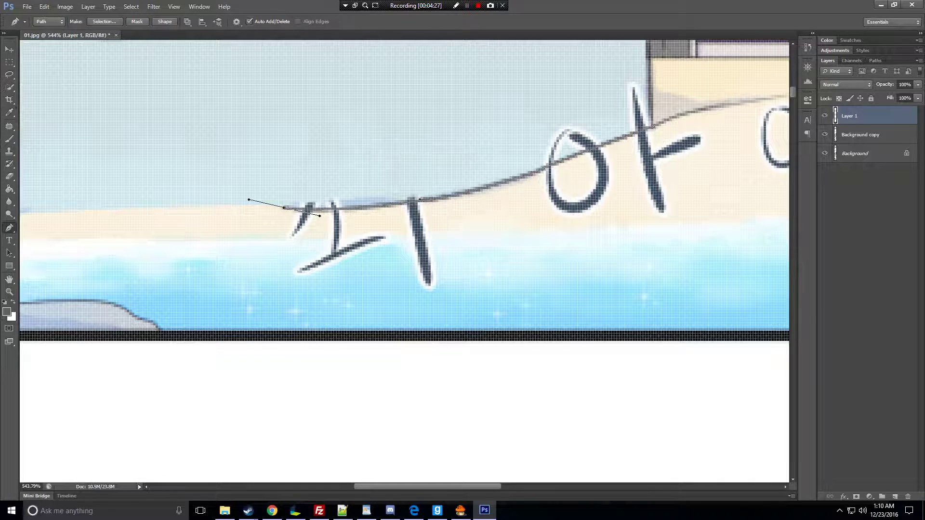
{"action": "left_click", "coordinate": [636, 129]}
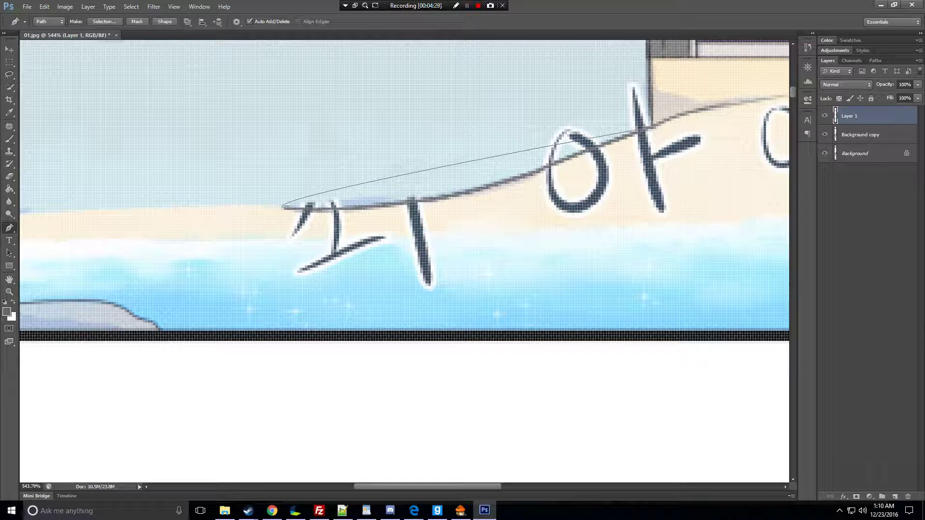
Make the Background copy layer active for work on the shoreline's shadow near the first character
{"action": "left_click", "coordinate": [860, 135]}
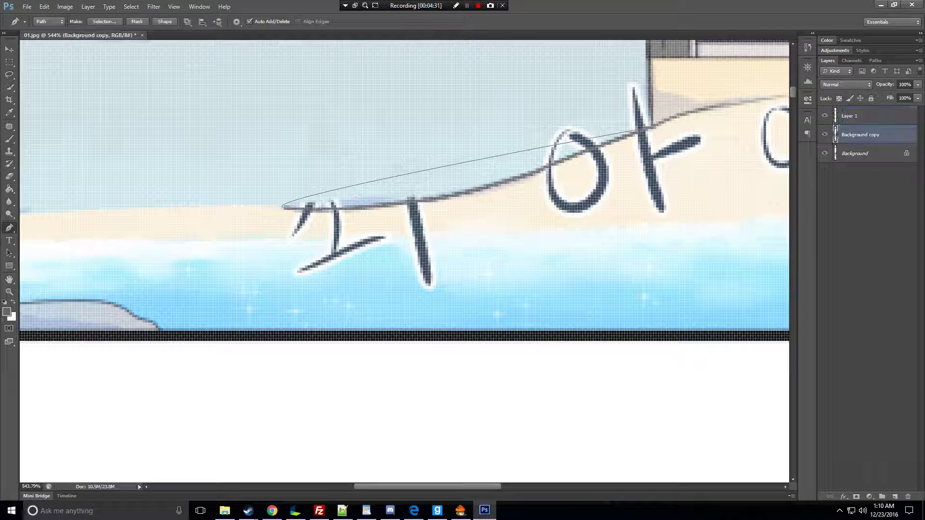
{"action": "key", "text": "z"}
{"action": "left_click_drag", "start_coordinate": [217, 155], "coordinate": [471, 238]}
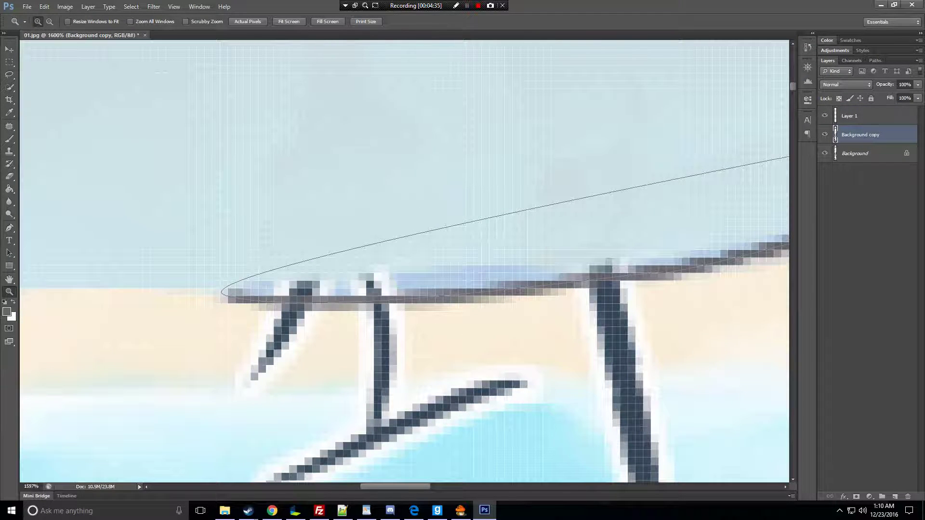
{"action": "key", "text": "ctrl+shift+n"}
{"action": "key", "text": "Return"}
{"action": "key", "text": "ctrl+z"}
Set the Pen tool to Shape mode and sample the light blue shadow above the shoreline as the fill colour
{"action": "key", "text": "p"}
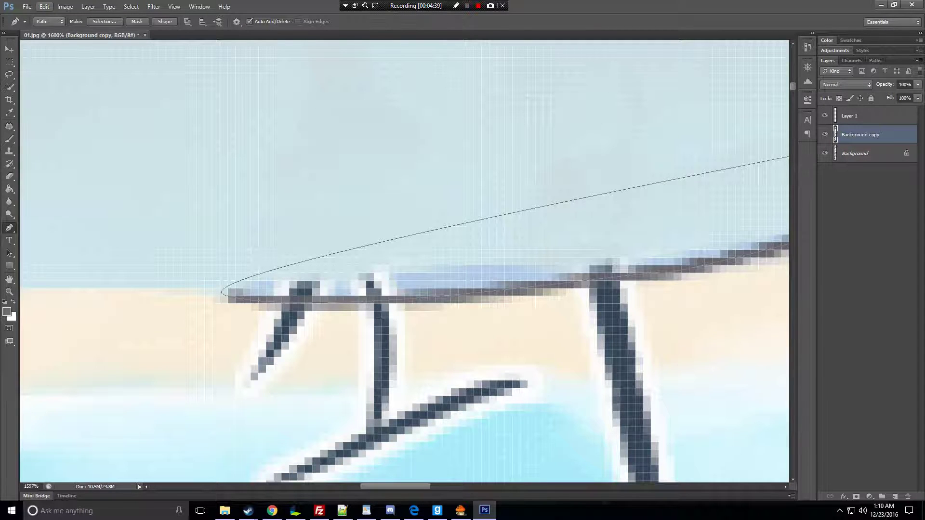
{"action": "left_click", "coordinate": [48, 22]}
{"action": "left_click", "coordinate": [49, 31]}
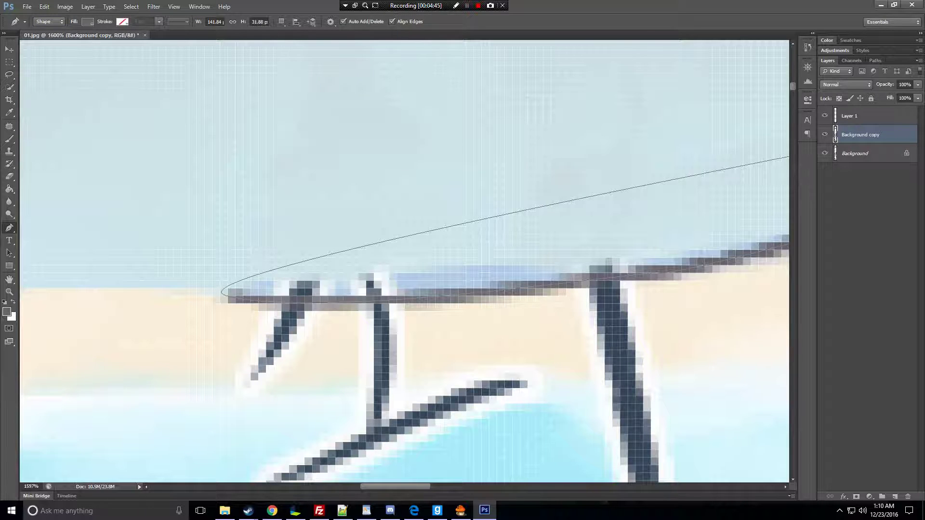
{"action": "key", "text": "i"}
{"action": "left_click", "coordinate": [485, 274]}
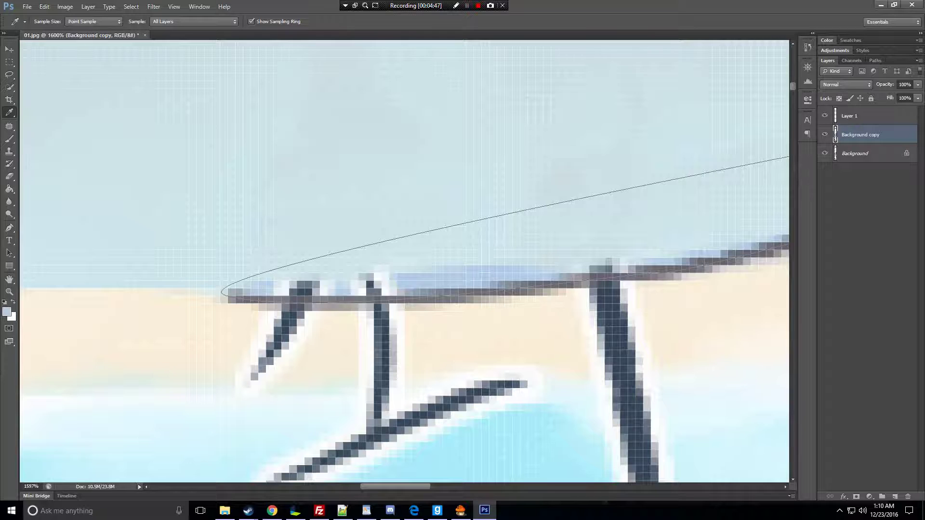
{"action": "key", "text": "p"}
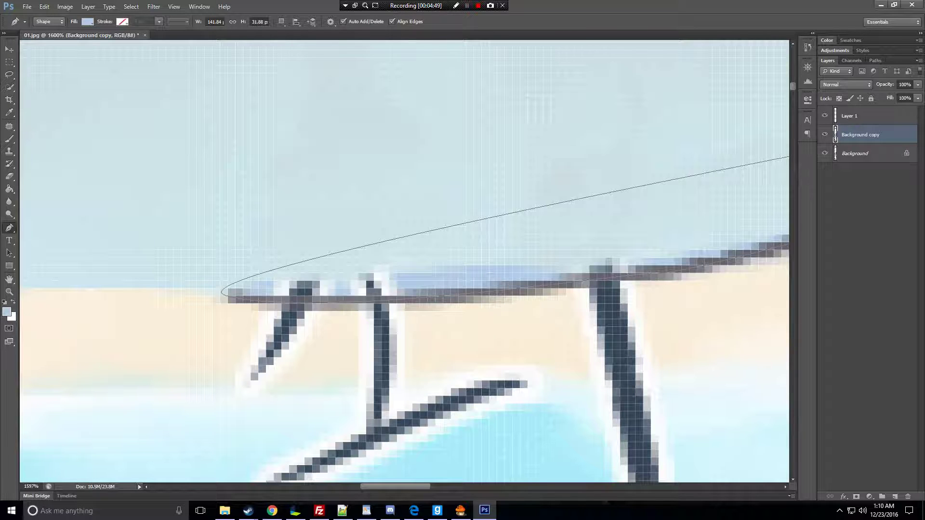
Draw a light blue shadow shape about 82 px wide and 10 px tall along the shoreline, from the outline's end towards the second character
{"action": "left_click", "coordinate": [235, 288]}
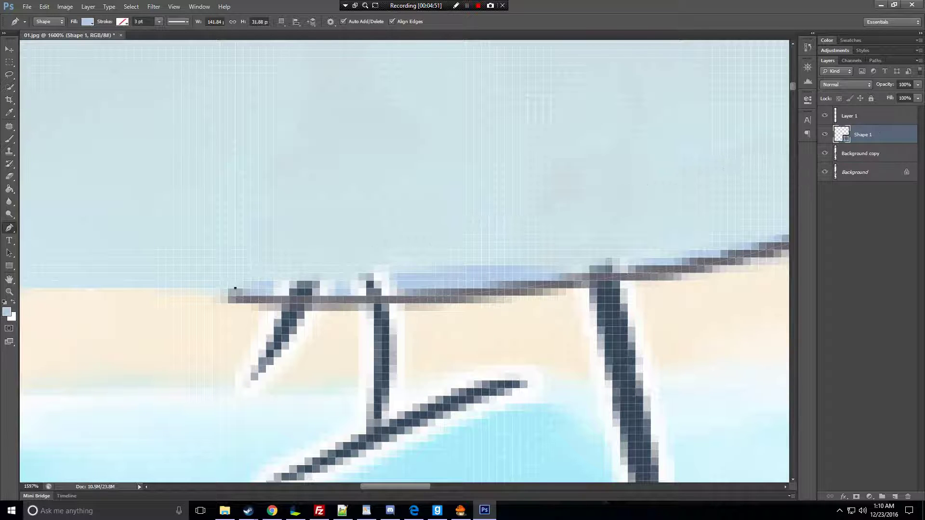
{"action": "scroll", "coordinate": [243, 295], "scroll_direction": "right", "scroll_amount": 5}
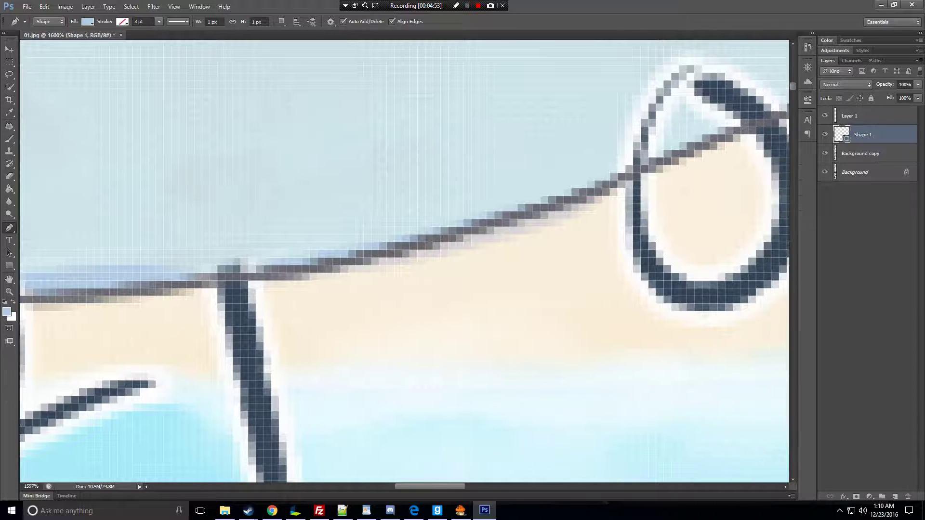
{"action": "left_click", "coordinate": [118, 295]}
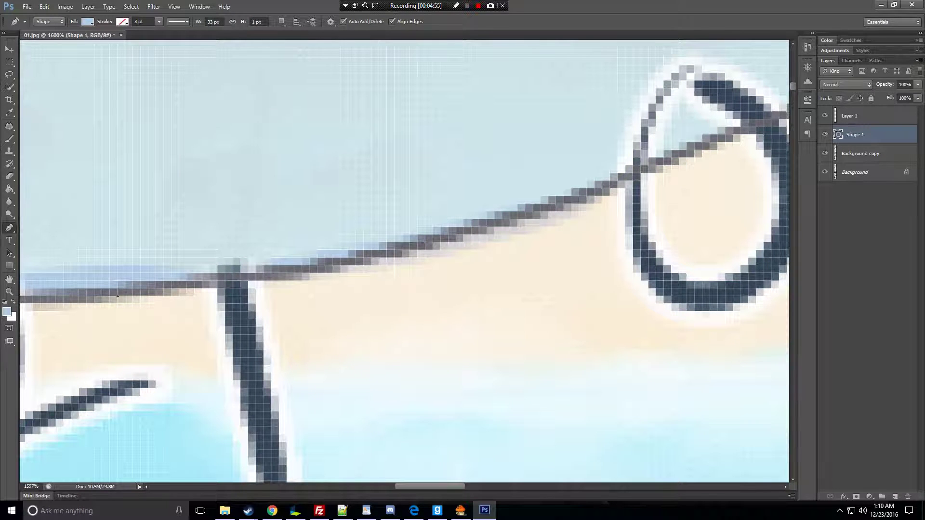
{"action": "left_click", "coordinate": [209, 280]}
{"action": "left_click", "coordinate": [310, 274]}
{"action": "left_click", "coordinate": [410, 242]}
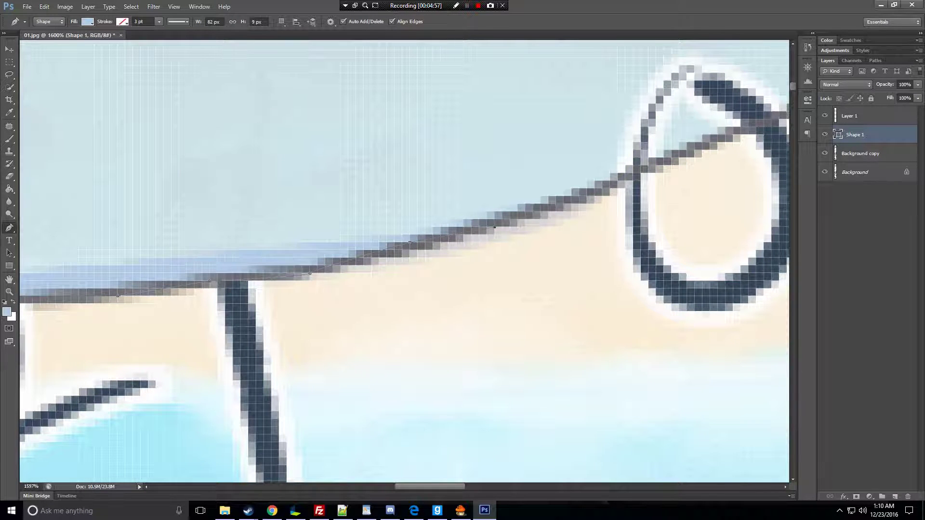
{"action": "left_click_drag", "start_coordinate": [494, 227], "coordinate": [533, 234]}
{"action": "scroll", "coordinate": [404, 261], "scroll_direction": "left", "scroll_amount": 4}
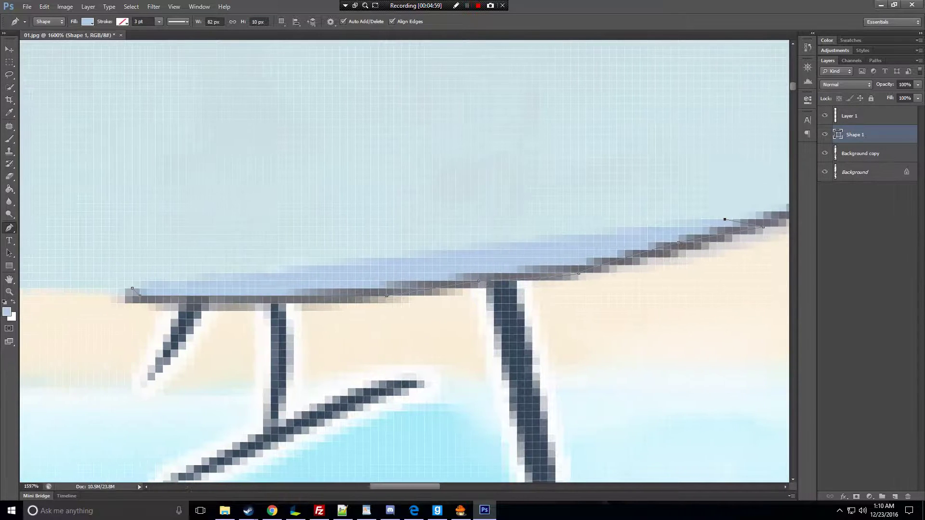
{"action": "left_click", "coordinate": [424, 265]}
{"action": "left_click", "coordinate": [279, 265]}
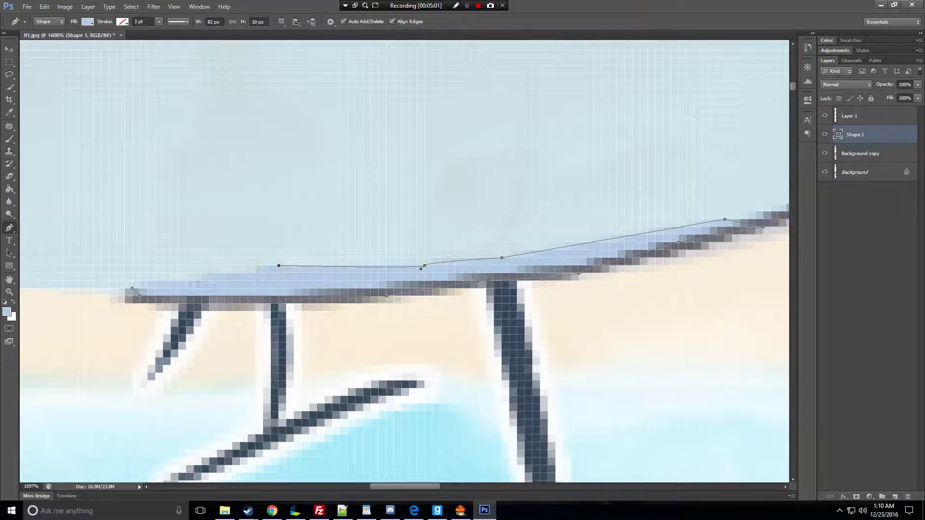
{"action": "left_click", "coordinate": [186, 281]}
{"action": "left_click", "coordinate": [132, 279]}
Select the Background copy layer and save the document as 01.psd in the Doll folder, keeping layers and Maximize Compatibility on
{"action": "key", "text": "z"}
{"action": "left_click", "coordinate": [325, 308], "text": "alt"}
{"action": "left_click", "coordinate": [325, 308], "text": "alt"}
{"action": "left_click", "coordinate": [325, 307], "text": "alt"}
{"action": "left_click", "coordinate": [325, 307], "text": "alt"}
{"action": "left_click", "coordinate": [324, 307], "text": "alt"}
{"action": "left_click", "coordinate": [860, 154]}
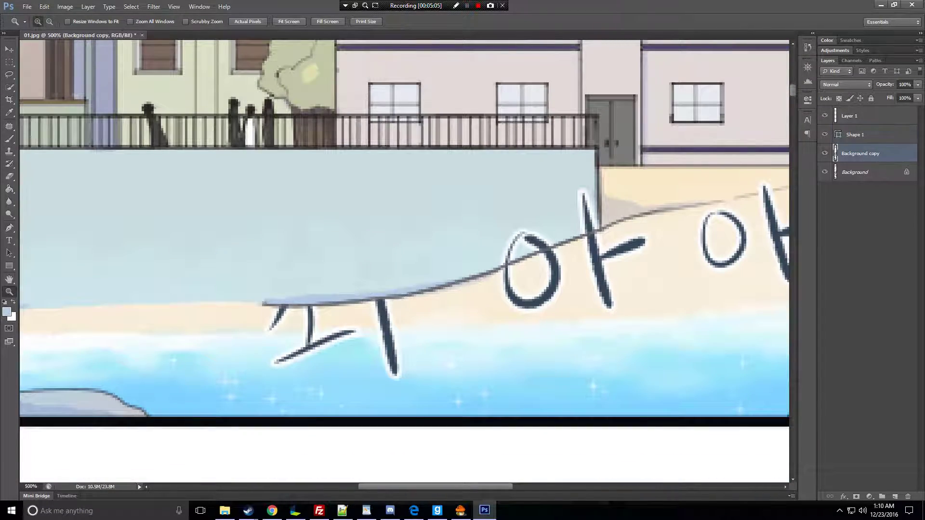
{"action": "key", "text": "ctrl+minus"}
{"action": "key", "text": "ctrl+shift+s"}
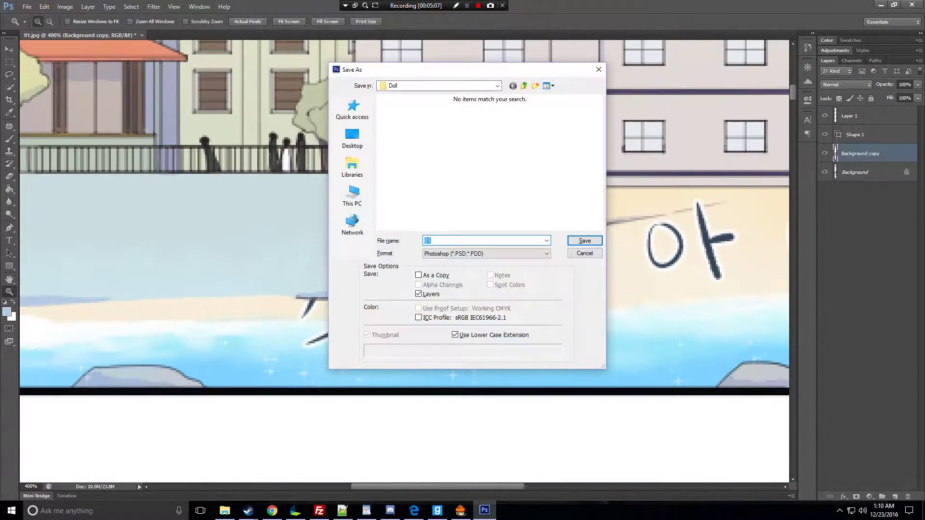
{"action": "key", "text": "Return"}
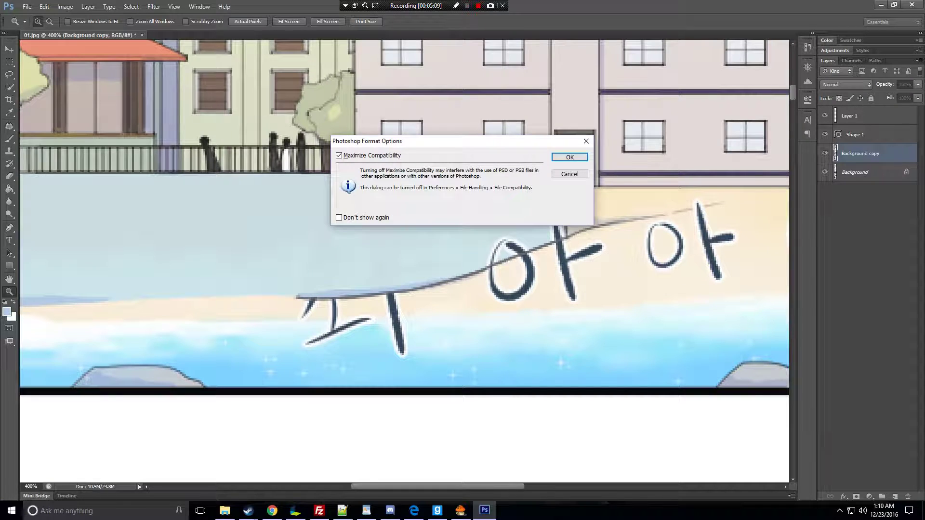
{"action": "key", "text": "Return"}
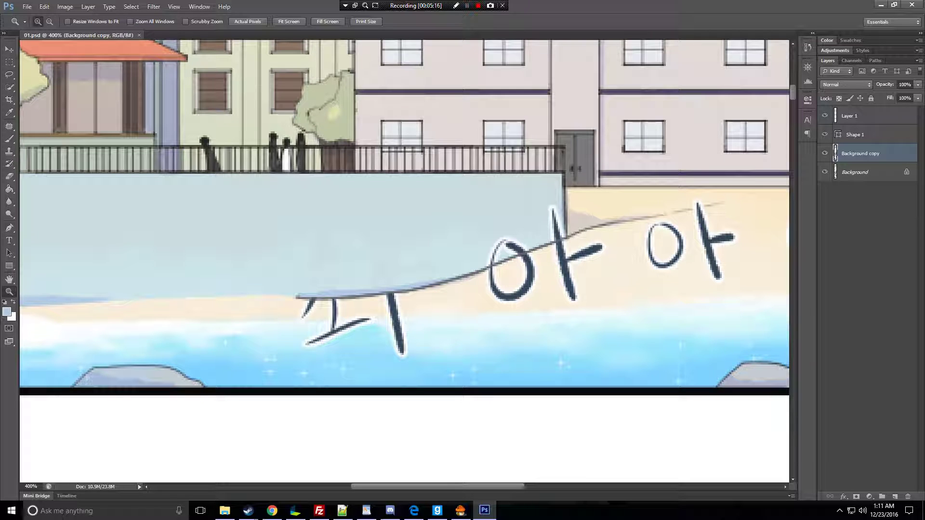
{"action": "left_click", "coordinate": [430, 268], "text": "alt"}
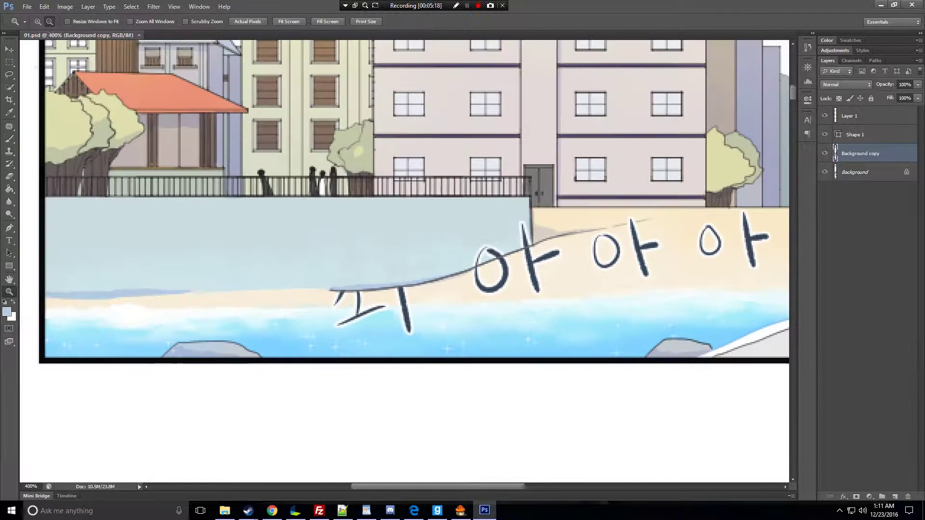
{"action": "left_click", "coordinate": [430, 268], "text": "alt"}
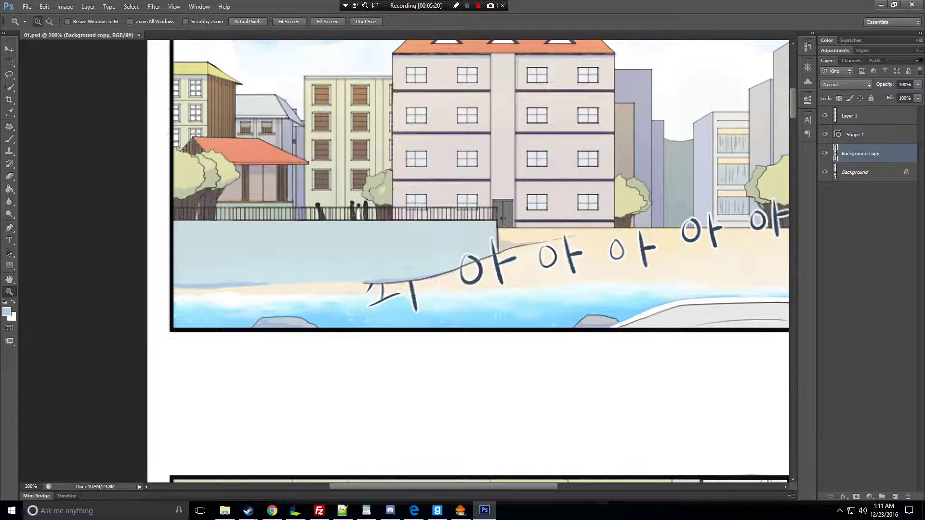
{"action": "key", "text": "ctrl+minus"}
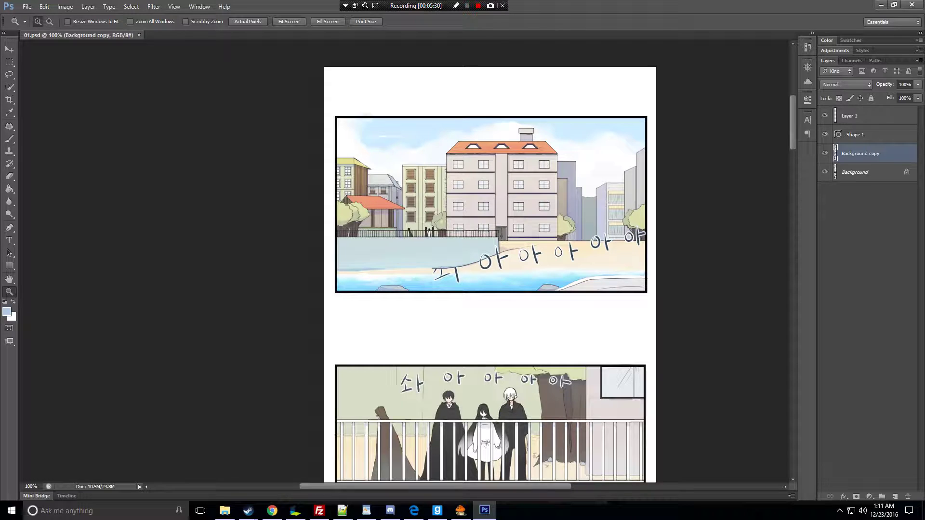
{"action": "scroll", "coordinate": [490, 262], "scroll_direction": "down", "scroll_amount": 5}
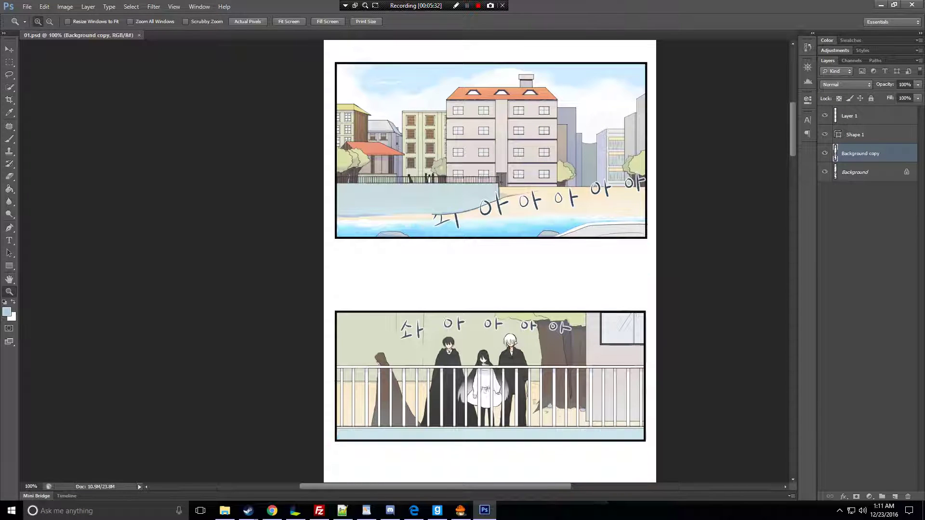
{"action": "scroll", "coordinate": [490, 262], "scroll_direction": "down", "scroll_amount": 10}
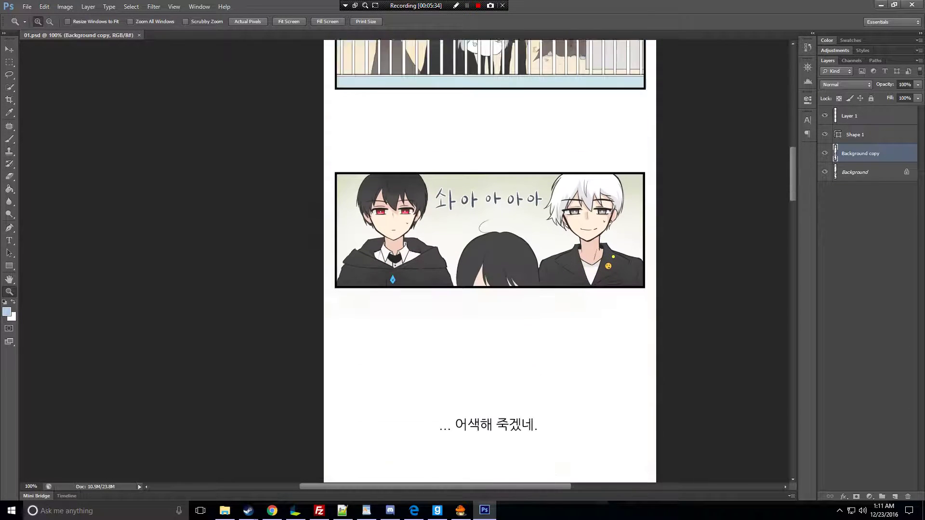
Rename both Layer 1 and the Shape 1 layer to "redraw"
{"action": "left_click", "coordinate": [868, 115]}
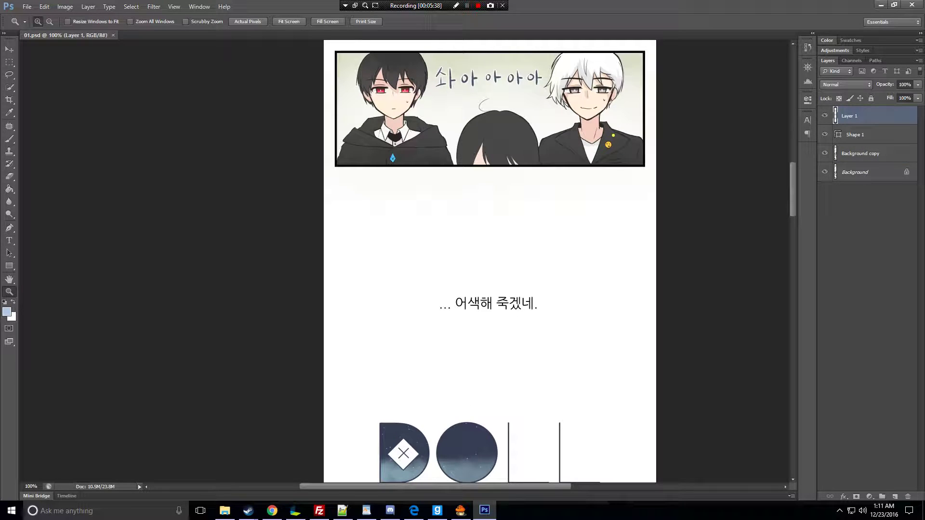
{"action": "double_click", "coordinate": [850, 115]}
{"action": "type", "text": "redraw"}
{"action": "key", "text": "Return"}
{"action": "double_click", "coordinate": [855, 135]}
{"action": "type", "text": "redraw"}
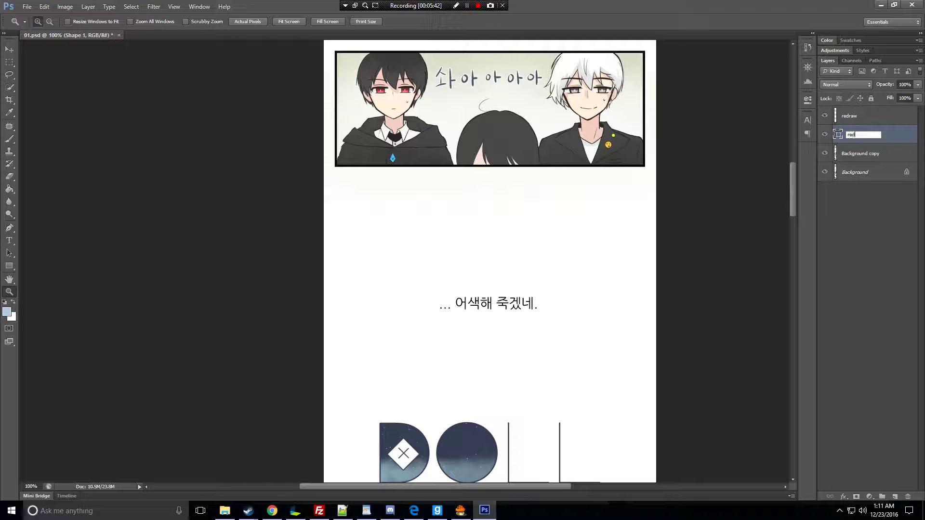
{"action": "key", "text": "Return"}
Select the upper redraw layer and enlarge the Brush tool's size to 25 px
{"action": "left_click", "coordinate": [860, 153]}
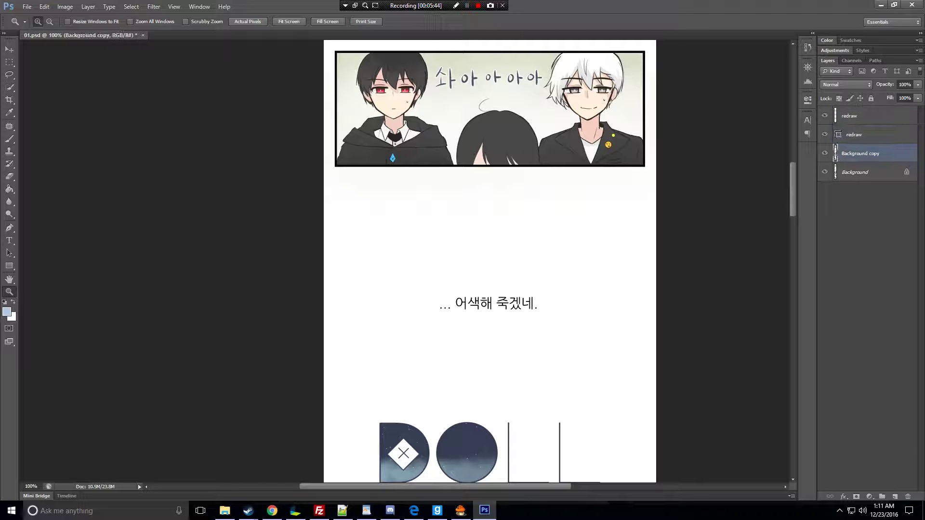
{"action": "left_click", "coordinate": [860, 116]}
{"action": "key", "text": "b"}
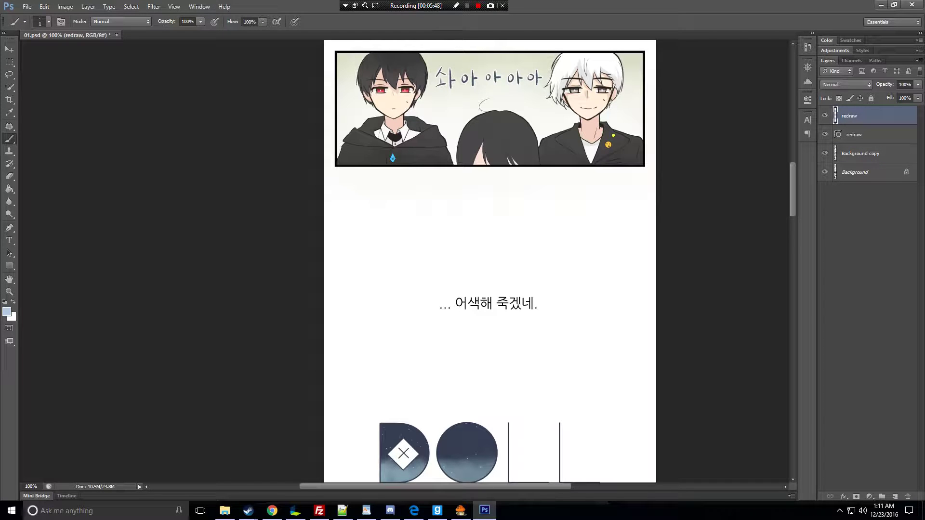
{"action": "key", "text": "bracketright"}
{"action": "key", "text": "bracketright"}
{"action": "key", "text": "bracketright"}
{"action": "key", "text": "bracketright"}
{"action": "key", "text": "bracketright"}
{"action": "key", "text": "bracketright"}
Create a new empty layer and place it between the two redraw layers and the Background copy layer
{"action": "key", "text": "ctrl+shift+n"}
{"action": "key", "text": "Return"}
{"action": "key", "text": "ctrl+bracketleft"}
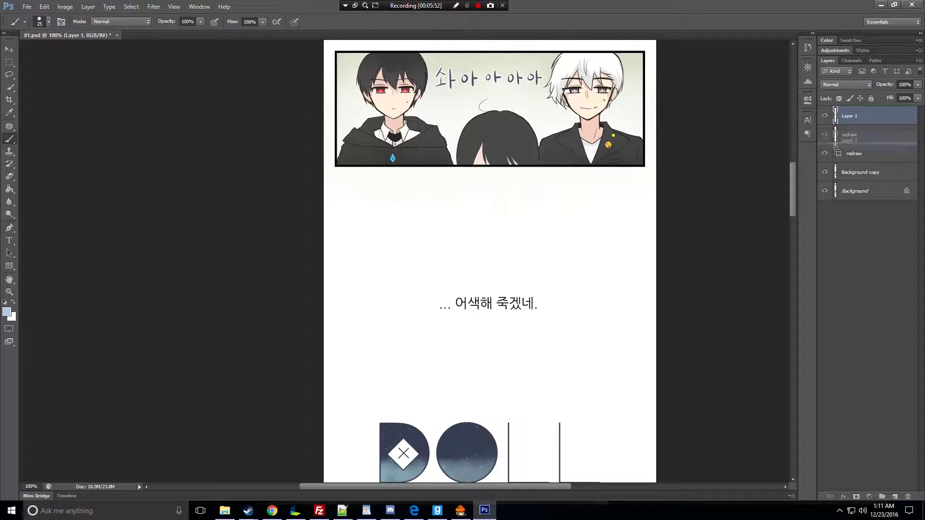
{"action": "key", "text": "ctrl+bracketleft"}
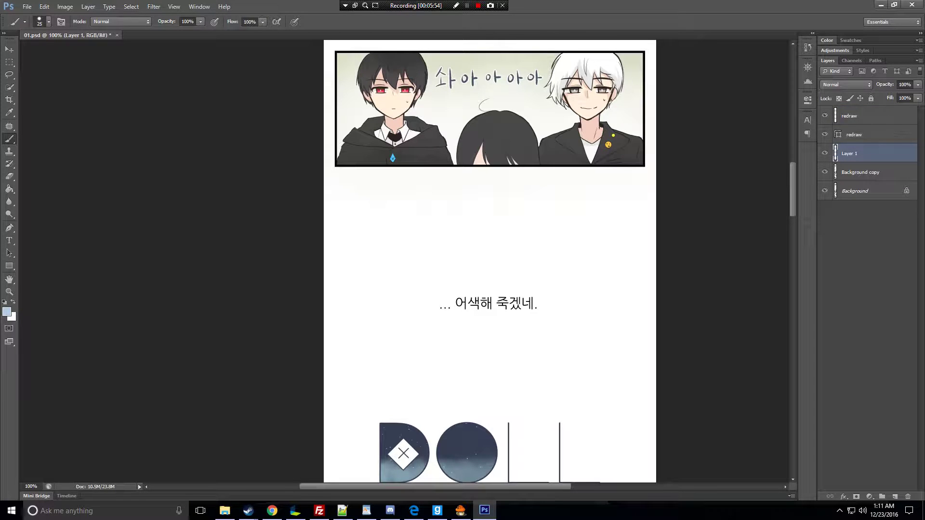
Try light blue brush strokes on the upper redraw layer, in the blank area and over the caption between the first panel and the DOLL logo
{"action": "left_click", "coordinate": [867, 115]}
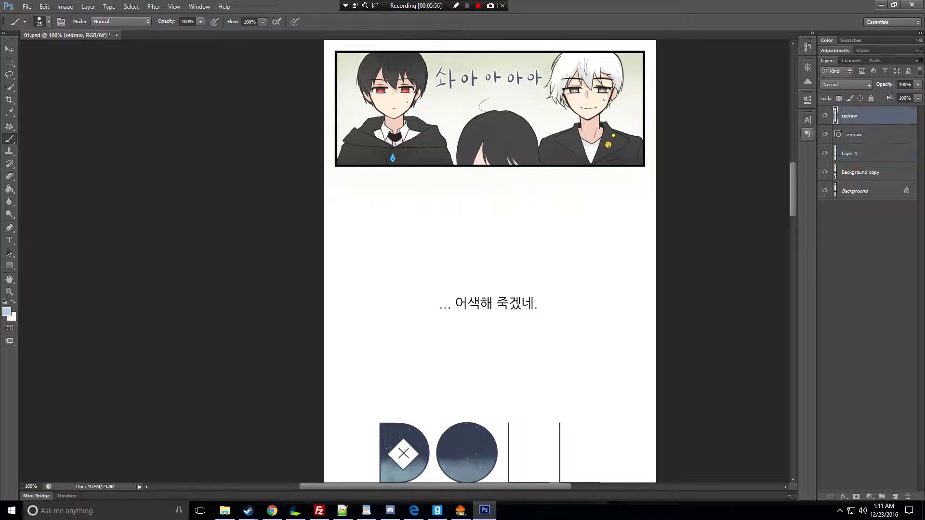
{"action": "left_click_drag", "start_coordinate": [406, 238], "coordinate": [529, 242]}
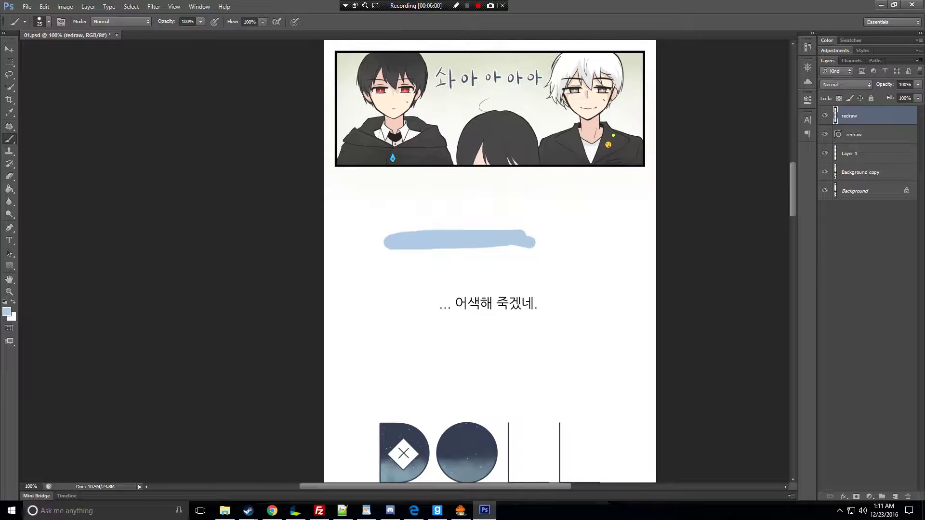
{"action": "key", "text": "ctrl+z"}
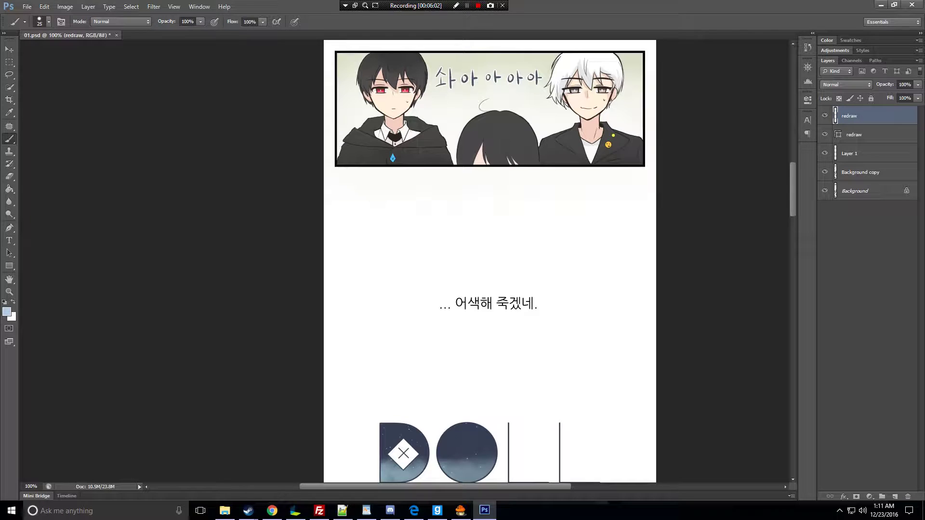
{"action": "mouse_move", "coordinate": [426, 308]}
{"action": "left_mouse_down"}
{"action": "mouse_move", "coordinate": [578, 307]}
{"action": "mouse_move", "coordinate": [514, 295]}
{"action": "mouse_move", "coordinate": [555, 293]}
{"action": "left_mouse_up"}
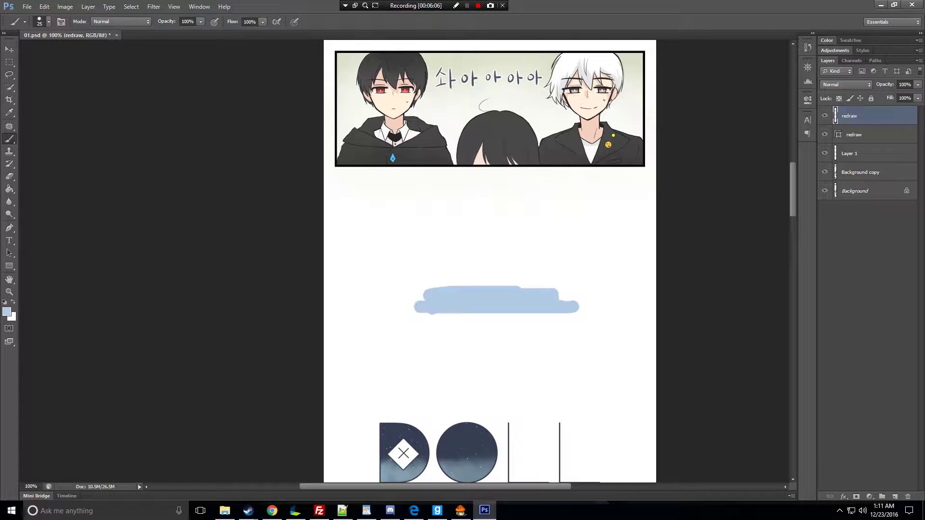
Swap the foreground colour to white and paint over part of the caption on Layer 1
{"action": "key", "text": "x"}
{"action": "left_click", "coordinate": [844, 149]}
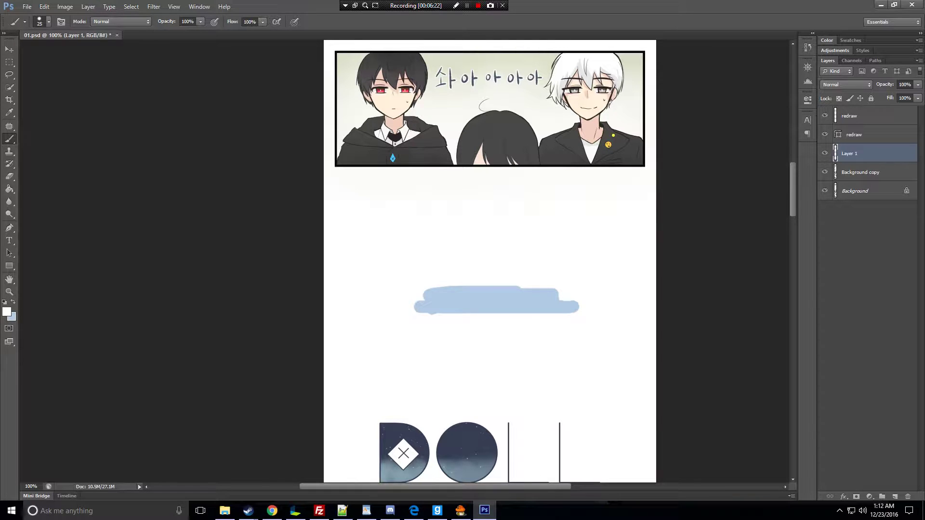
Toggle the upper redraw layer's visibility to examine the caption area under the light blue strokes
{"action": "left_click", "coordinate": [825, 116]}
{"action": "left_click", "coordinate": [825, 115]}
{"action": "left_click", "coordinate": [825, 116]}
{"action": "left_click", "coordinate": [825, 115]}
{"action": "left_click", "coordinate": [825, 116]}
{"action": "left_click", "coordinate": [825, 116]}
{"action": "left_click", "coordinate": [825, 116]}
{"action": "left_click", "coordinate": [825, 115]}
{"action": "left_click", "coordinate": [825, 116]}
{"action": "left_click", "coordinate": [825, 116]}
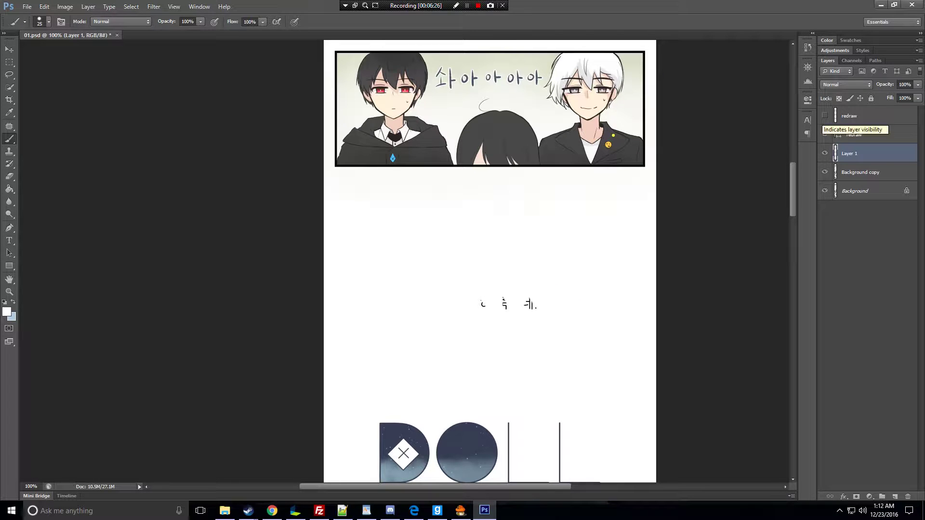
{"action": "left_click", "coordinate": [825, 115]}
Erase the light blue strokes over the caption from the upper redraw layer
{"action": "left_click", "coordinate": [857, 116]}
{"action": "key", "text": "e"}
{"action": "left_click_drag", "start_coordinate": [422, 299], "coordinate": [535, 294]}
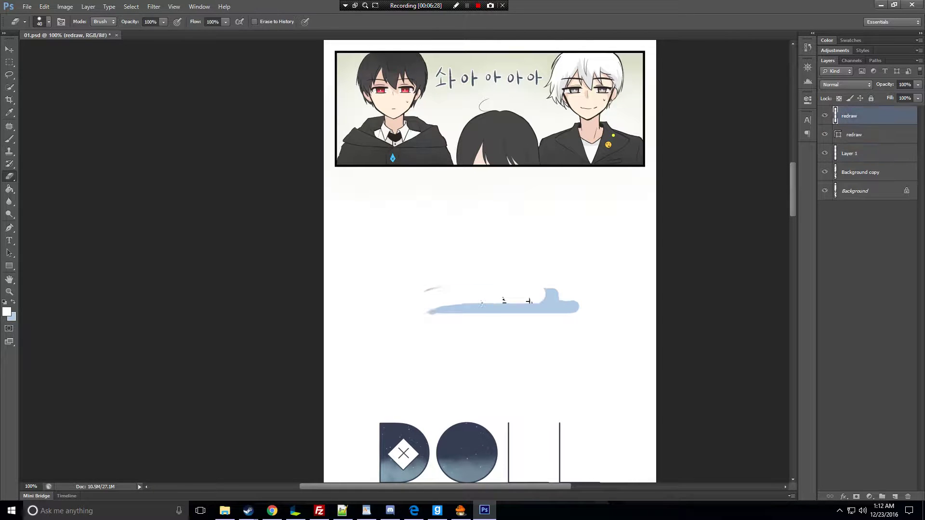
{"action": "mouse_move", "coordinate": [481, 302]}
{"action": "left_mouse_down"}
{"action": "mouse_move", "coordinate": [436, 288]}
{"action": "mouse_move", "coordinate": [573, 306]}
{"action": "mouse_move", "coordinate": [556, 291]}
{"action": "left_mouse_up"}
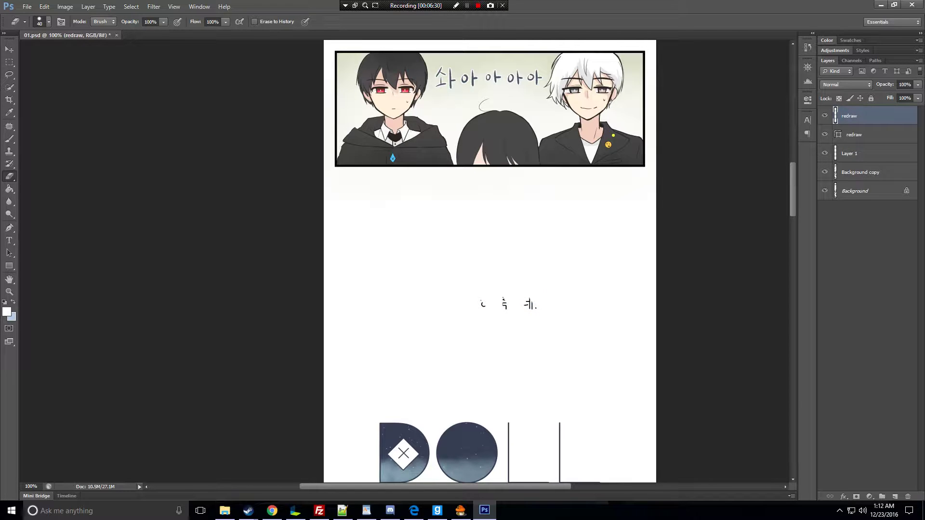
Paint white over the remaining caption fragments above the DOLL logo on Layer 1
{"action": "left_click", "coordinate": [868, 153]}
{"action": "key", "text": "b"}
{"action": "left_click_drag", "start_coordinate": [481, 304], "coordinate": [533, 302]}
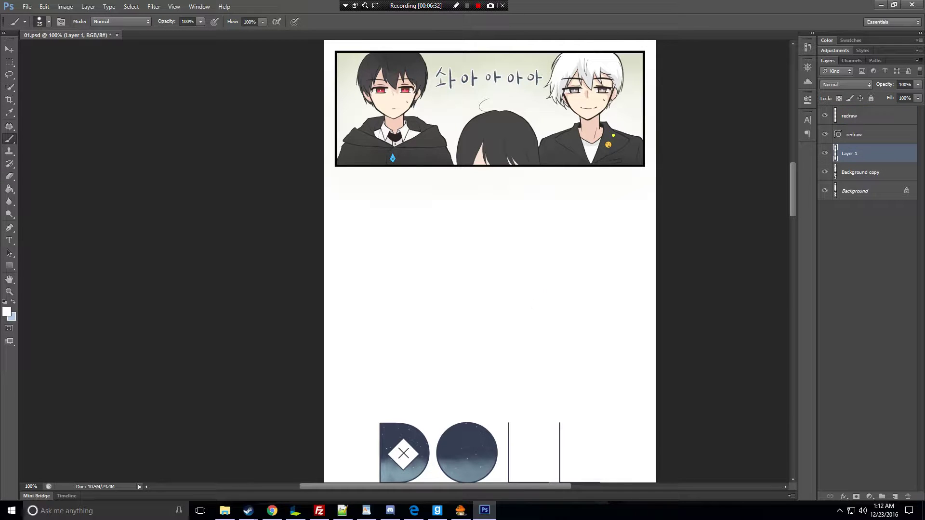
Paint white over the author credits below the DOLL logo and the chapter heading "3. 의뢰" on Layer 1
{"action": "scroll", "coordinate": [490, 261], "scroll_direction": "down", "scroll_amount": 10}
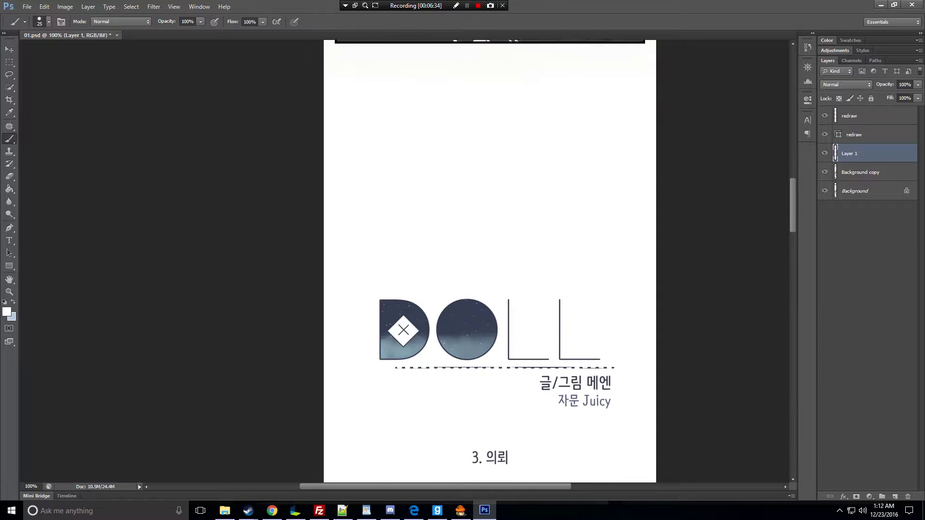
{"action": "mouse_move", "coordinate": [541, 188]}
{"action": "left_mouse_down"}
{"action": "mouse_move", "coordinate": [603, 188]}
{"action": "mouse_move", "coordinate": [607, 195]}
{"action": "mouse_move", "coordinate": [545, 196]}
{"action": "mouse_move", "coordinate": [575, 210]}
{"action": "left_mouse_up"}
{"action": "left_click_drag", "start_coordinate": [593, 210], "coordinate": [612, 211]}
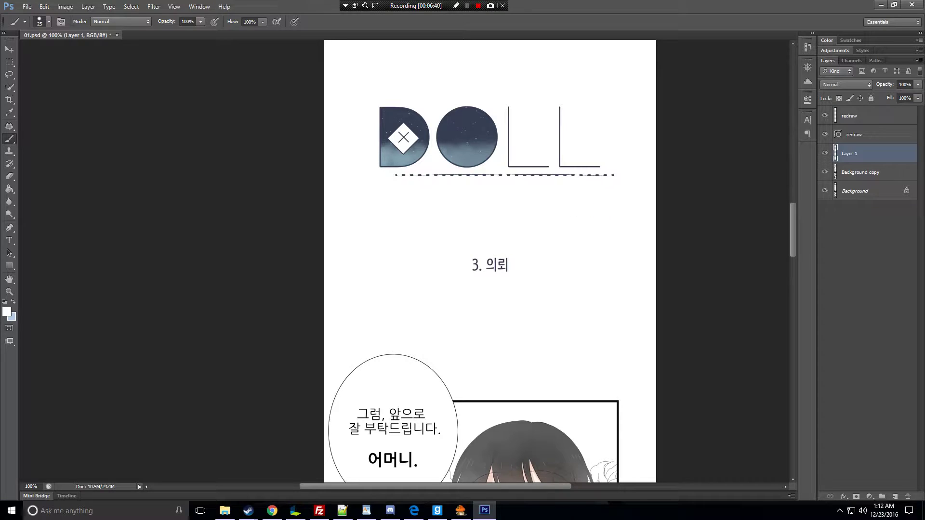
{"action": "left_click_drag", "start_coordinate": [490, 268], "coordinate": [515, 266]}
Enlarge the brush to 90 px and paint out all the text in the round speech bubble beside the smiling girl
{"action": "scroll", "coordinate": [490, 260], "scroll_direction": "down", "scroll_amount": 5}
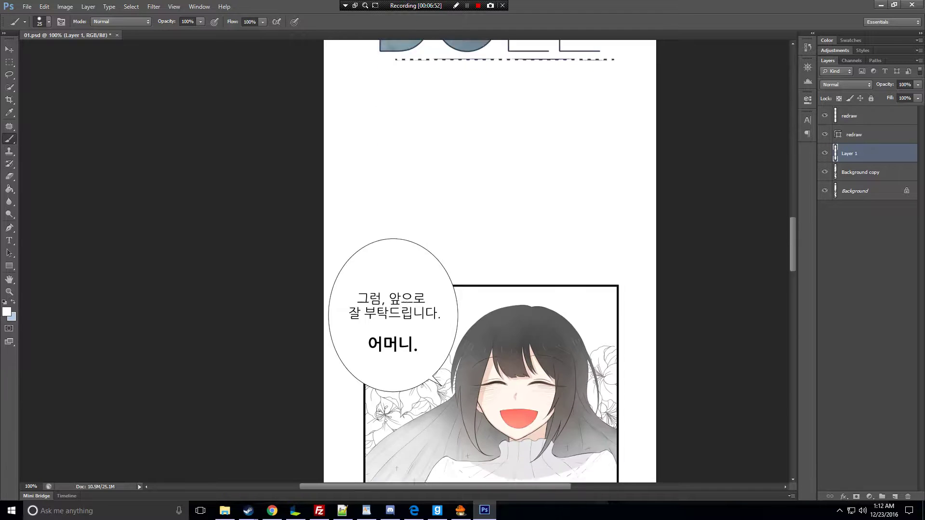
{"action": "key", "text": "bracketright"}
{"action": "key", "text": "bracketright"}
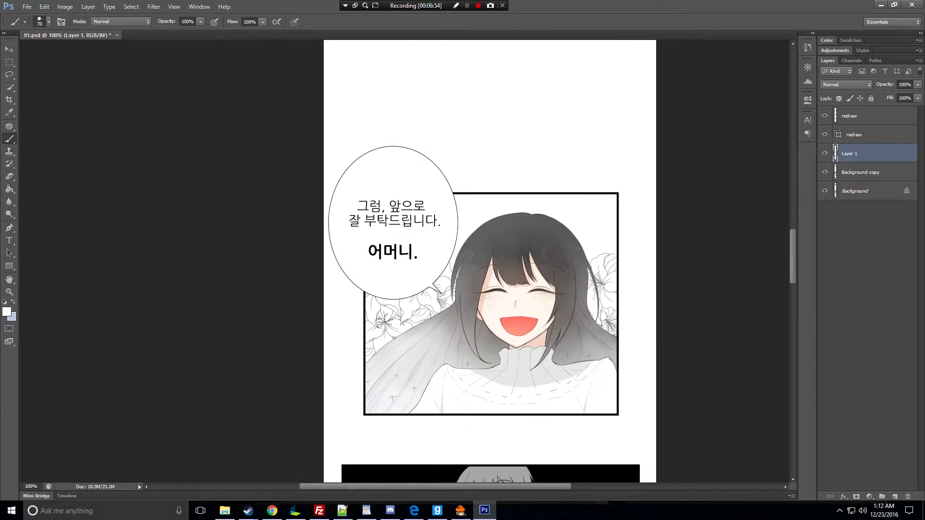
{"action": "mouse_move", "coordinate": [414, 252]}
{"action": "left_mouse_down"}
{"action": "mouse_move", "coordinate": [418, 212]}
{"action": "mouse_move", "coordinate": [372, 248]}
{"action": "left_mouse_up"}
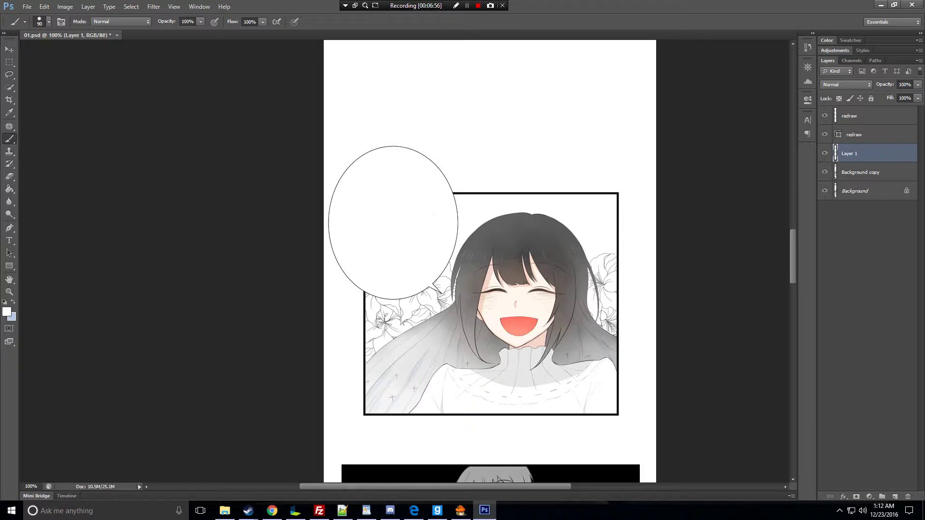
Paint white over the lower row of shout lettering that lies inside the spiky burst bubble
{"action": "scroll", "coordinate": [490, 260], "scroll_direction": "down", "scroll_amount": 10}
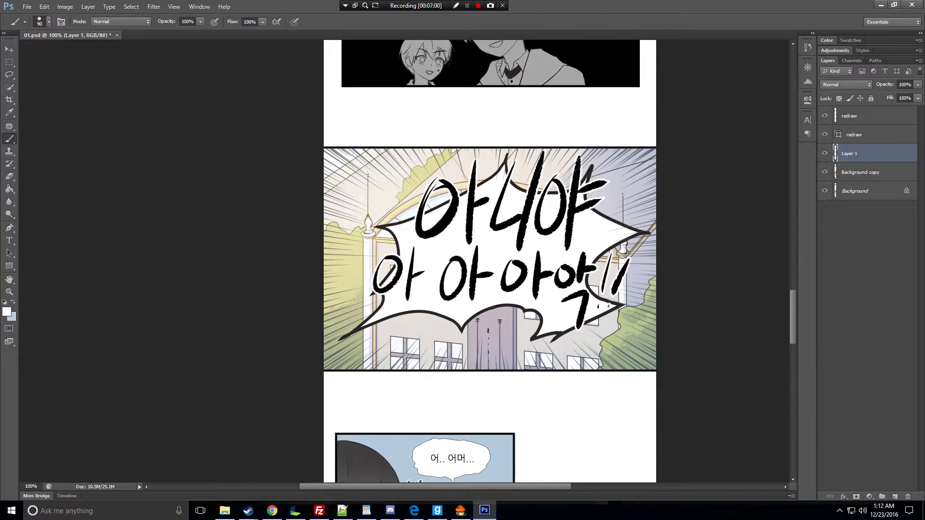
{"action": "mouse_move", "coordinate": [402, 265]}
{"action": "left_mouse_down"}
{"action": "mouse_move", "coordinate": [422, 289]}
{"action": "mouse_move", "coordinate": [474, 270]}
{"action": "mouse_move", "coordinate": [561, 275]}
{"action": "mouse_move", "coordinate": [565, 253]}
{"action": "mouse_move", "coordinate": [560, 282]}
{"action": "mouse_move", "coordinate": [581, 319]}
{"action": "mouse_move", "coordinate": [587, 292]}
{"action": "left_mouse_up"}
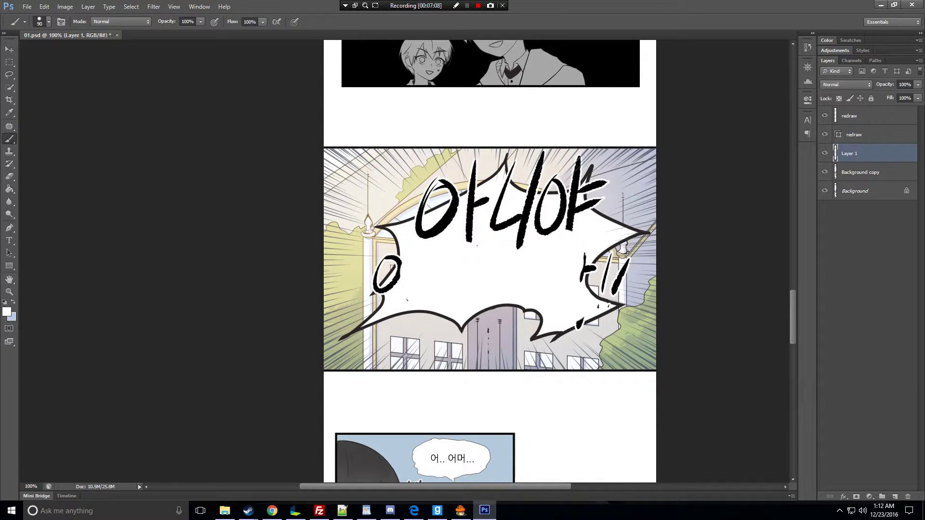
Clone the dark purple background over the upper part of the "울" lettering on the Background copy layer with the Clone Stamp tool
{"action": "scroll", "coordinate": [490, 261], "scroll_direction": "down", "scroll_amount": 5}
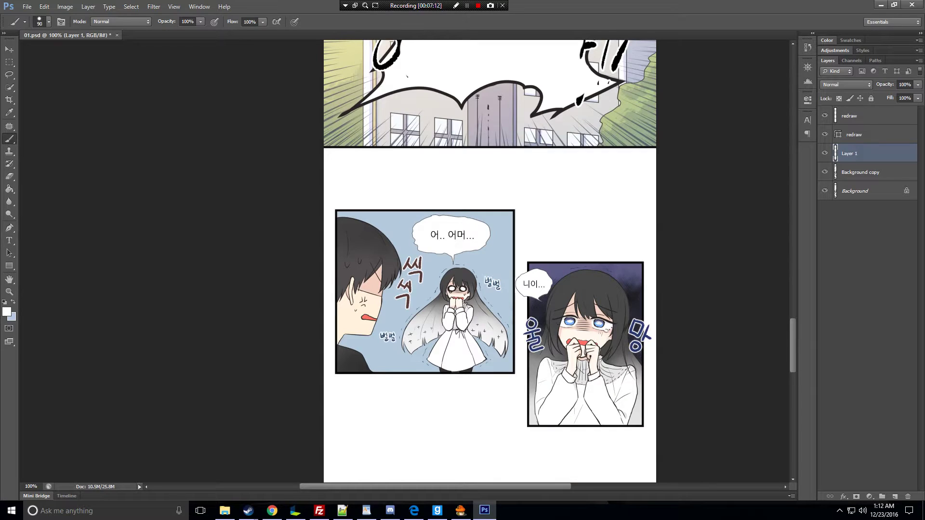
{"action": "key", "text": "z"}
{"action": "left_click_drag", "start_coordinate": [461, 292], "coordinate": [616, 380]}
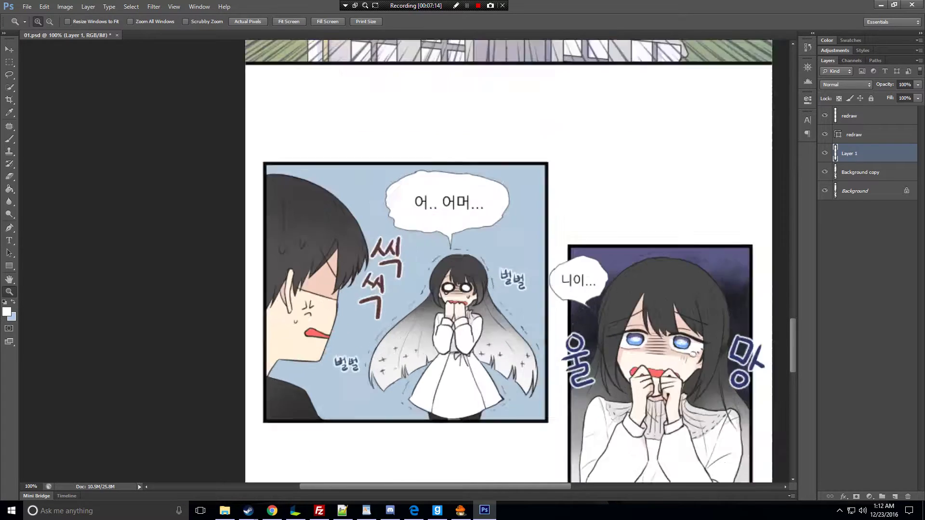
{"action": "key", "text": "s"}
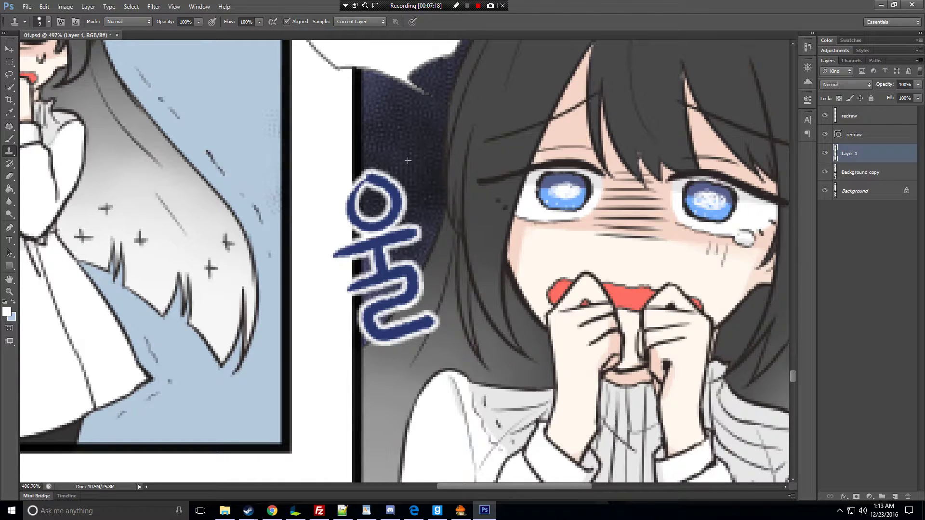
{"action": "left_click", "coordinate": [860, 172]}
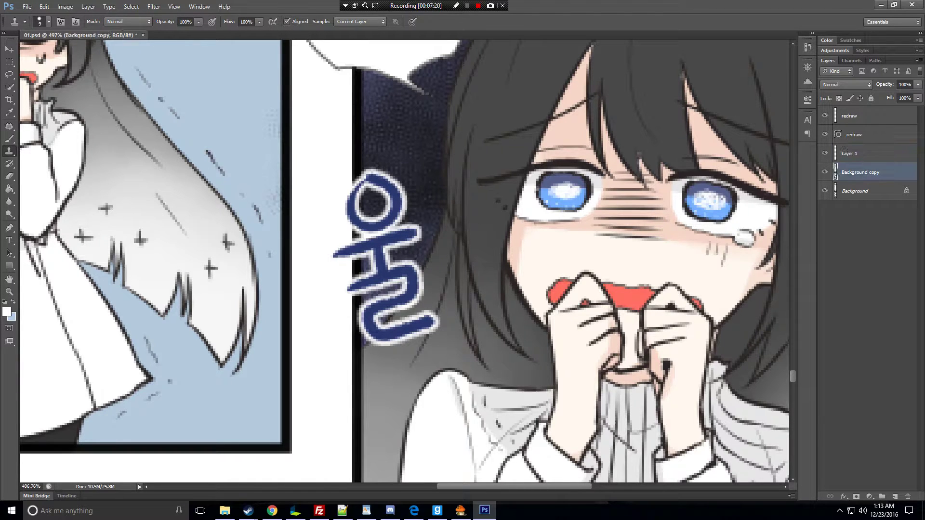
{"action": "mouse_move", "coordinate": [400, 188]}
{"action": "left_mouse_down"}
{"action": "mouse_move", "coordinate": [385, 186]}
{"action": "mouse_move", "coordinate": [377, 172]}
{"action": "mouse_move", "coordinate": [358, 195]}
{"action": "mouse_move", "coordinate": [361, 233]}
{"action": "mouse_move", "coordinate": [399, 203]}
{"action": "mouse_move", "coordinate": [357, 254]}
{"action": "mouse_move", "coordinate": [334, 255]}
{"action": "mouse_move", "coordinate": [368, 241]}
{"action": "mouse_move", "coordinate": [366, 257]}
{"action": "mouse_move", "coordinate": [409, 231]}
{"action": "mouse_move", "coordinate": [397, 246]}
{"action": "mouse_move", "coordinate": [424, 270]}
{"action": "left_mouse_up"}
Clone the black panel border over the lettering's left edge and stamp one dab on the grey area below the lettering
{"action": "left_click", "coordinate": [356, 146], "text": "alt"}
{"action": "left_click", "coordinate": [359, 172]}
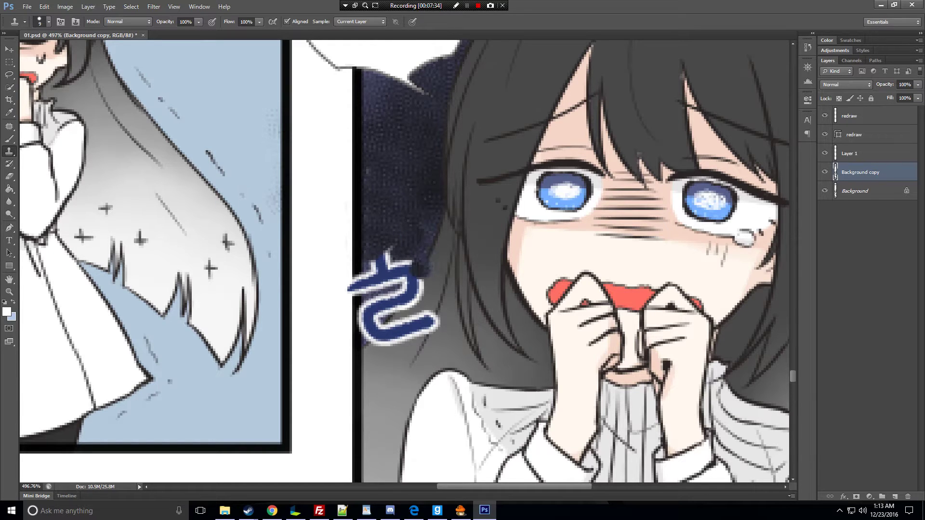
{"action": "left_click", "coordinate": [406, 370]}
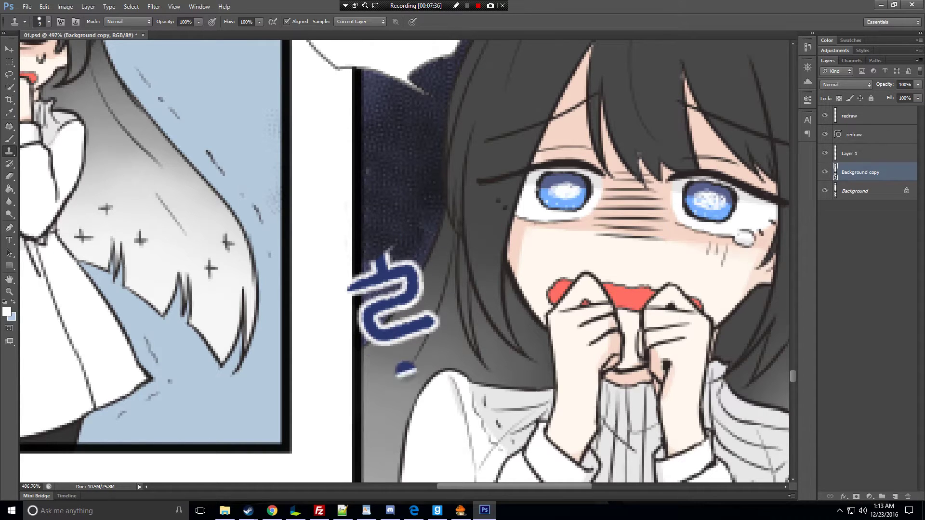
View the page at 66.7% and examine the remaining panels down to its end
{"action": "key", "text": "z"}
{"action": "left_click", "coordinate": [438, 362], "text": "alt"}
{"action": "left_click", "coordinate": [446, 367], "text": "alt"}
{"action": "left_click", "coordinate": [448, 368], "text": "alt"}
{"action": "left_click", "coordinate": [448, 369], "text": "alt"}
{"action": "left_click", "coordinate": [448, 370], "text": "alt"}
{"action": "scroll", "coordinate": [449, 370], "scroll_direction": "down", "scroll_amount": 3}
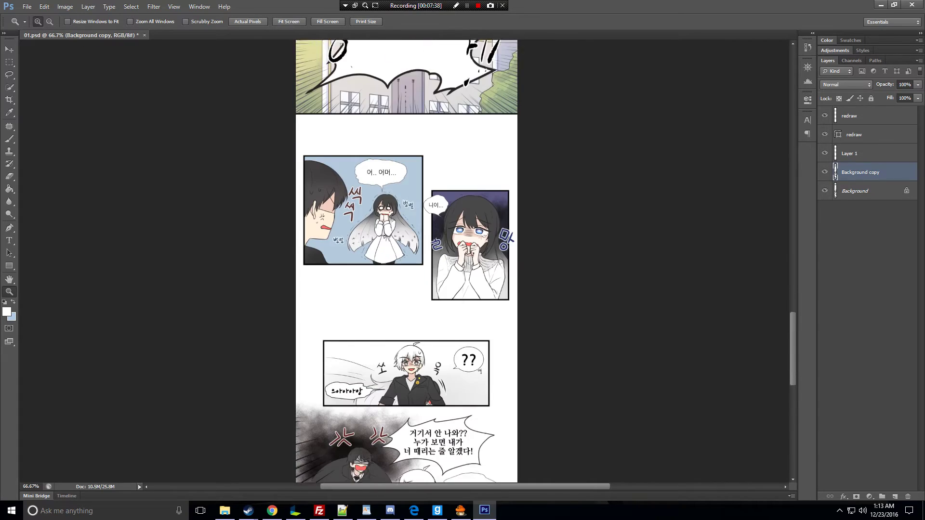
{"action": "scroll", "coordinate": [406, 261], "scroll_direction": "down", "scroll_amount": 5}
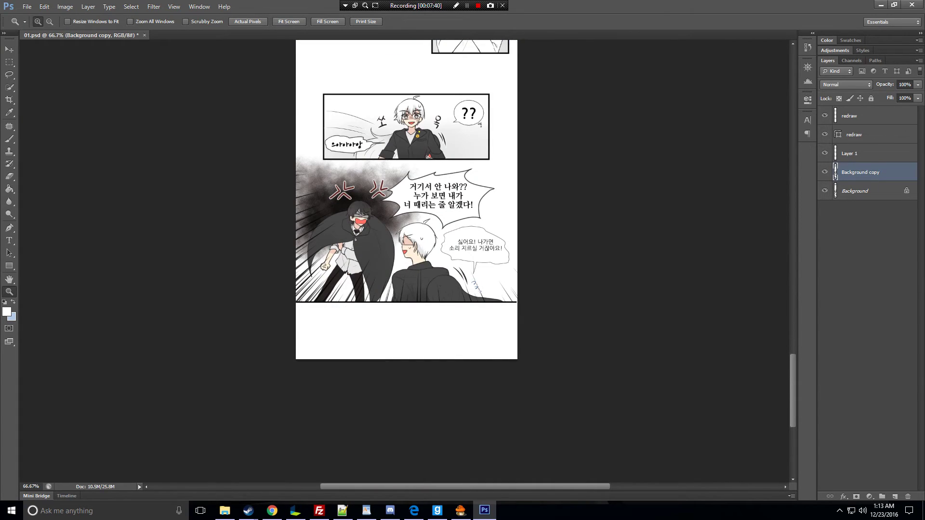